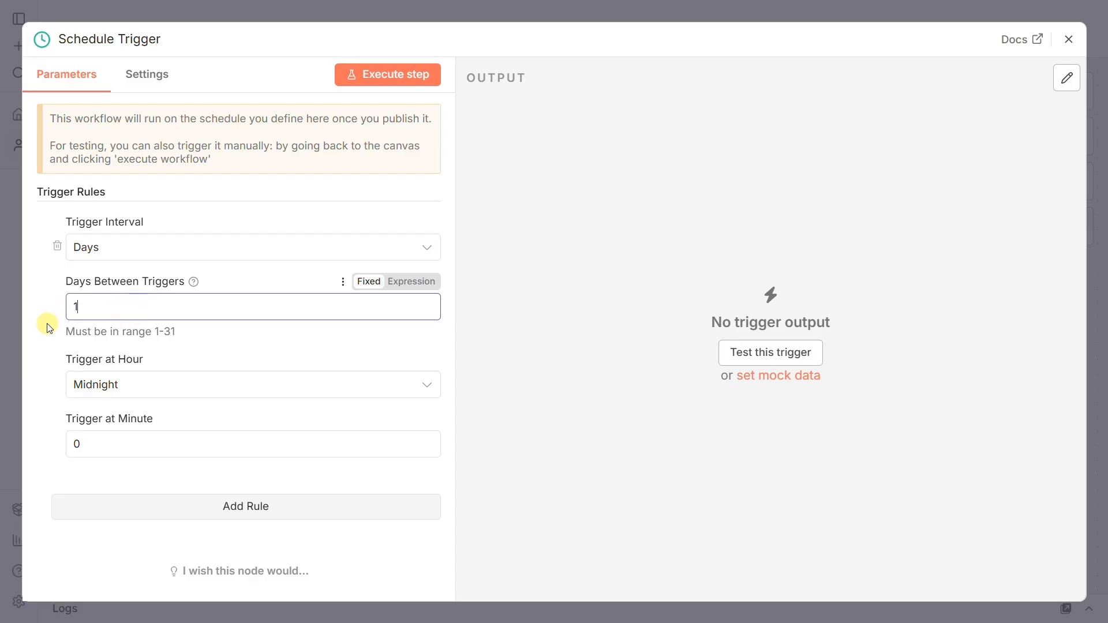
# Step: Set the Schedule Trigger's hour to 9am
pyautogui.click(137, 387)
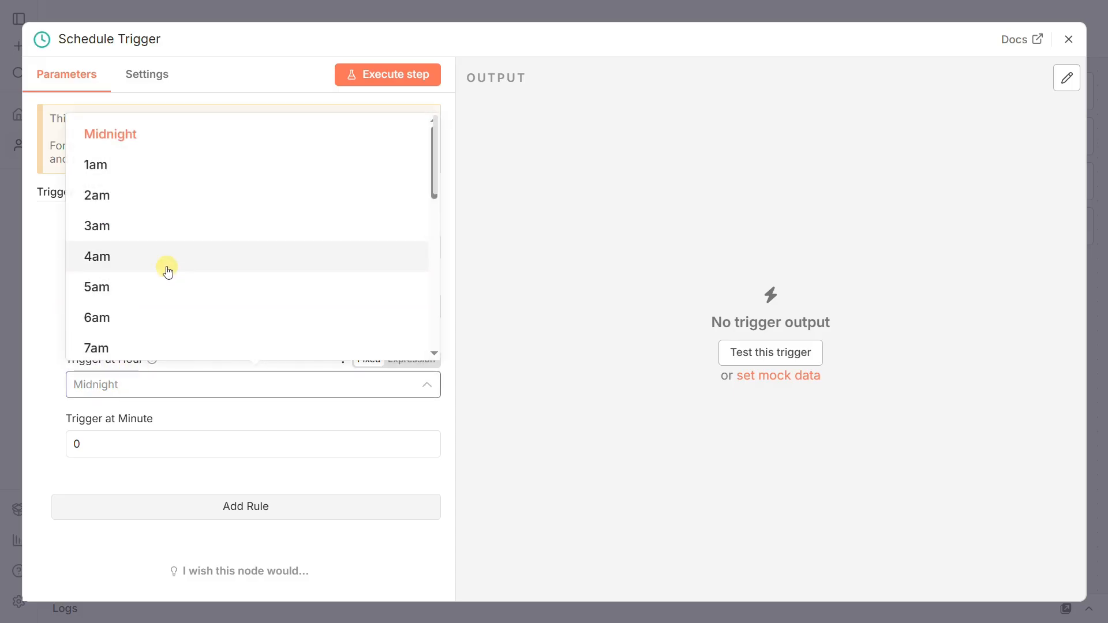
pyautogui.scroll(-2, 166, 268)
pyautogui.click(126, 340)
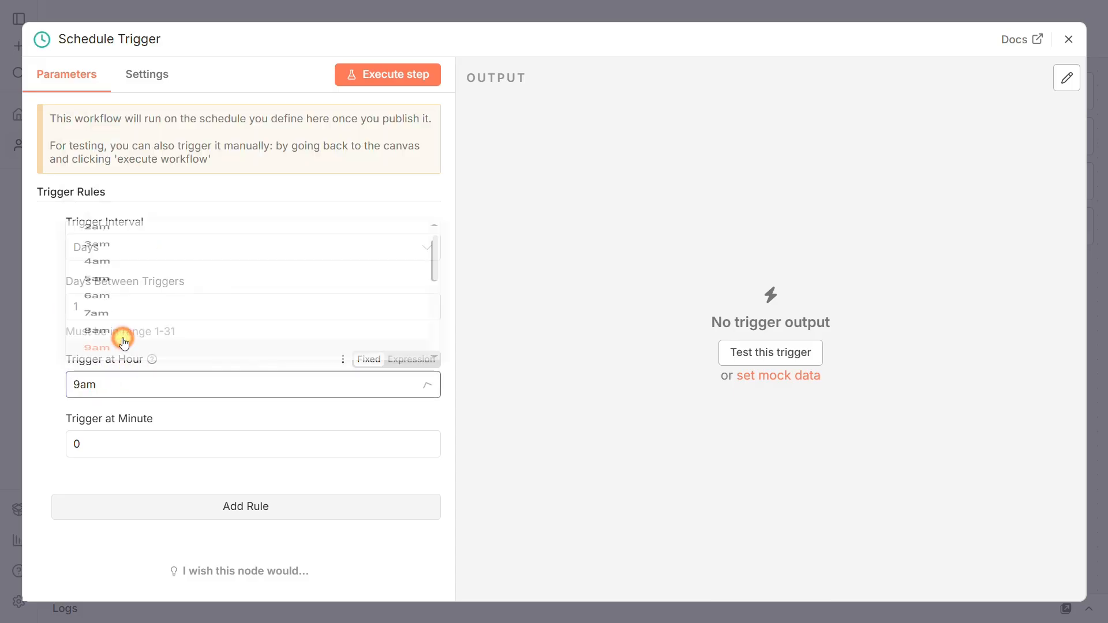
# Step: Execute the Schedule Trigger step to test its output, and save the workflow
pyautogui.click(388, 87)
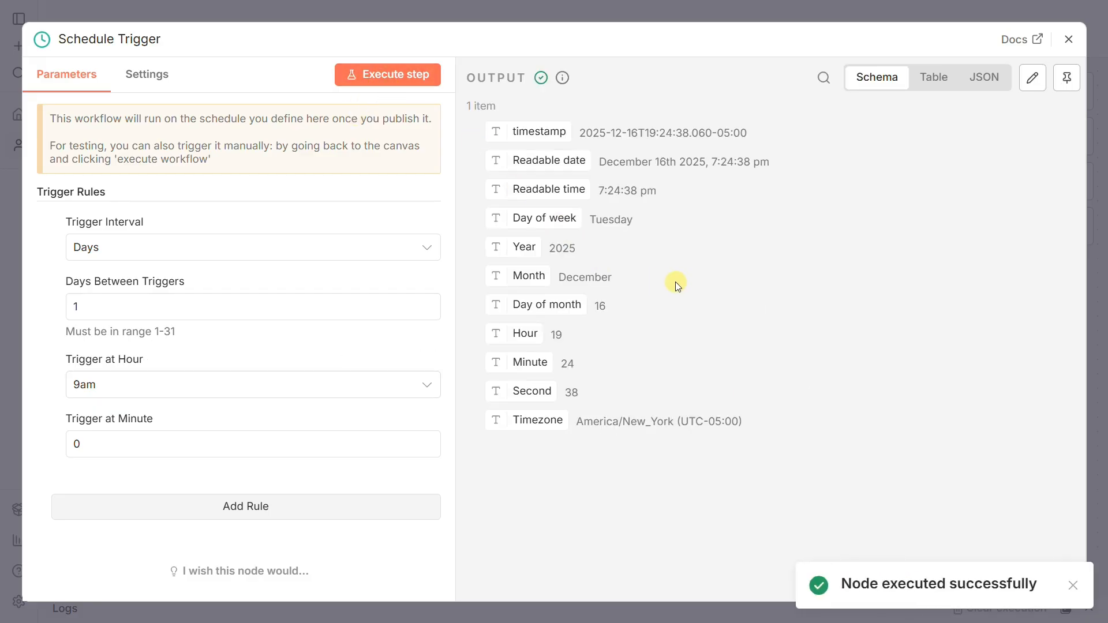
pyautogui.moveTo(781, 421); pyautogui.dragTo(471, 136)
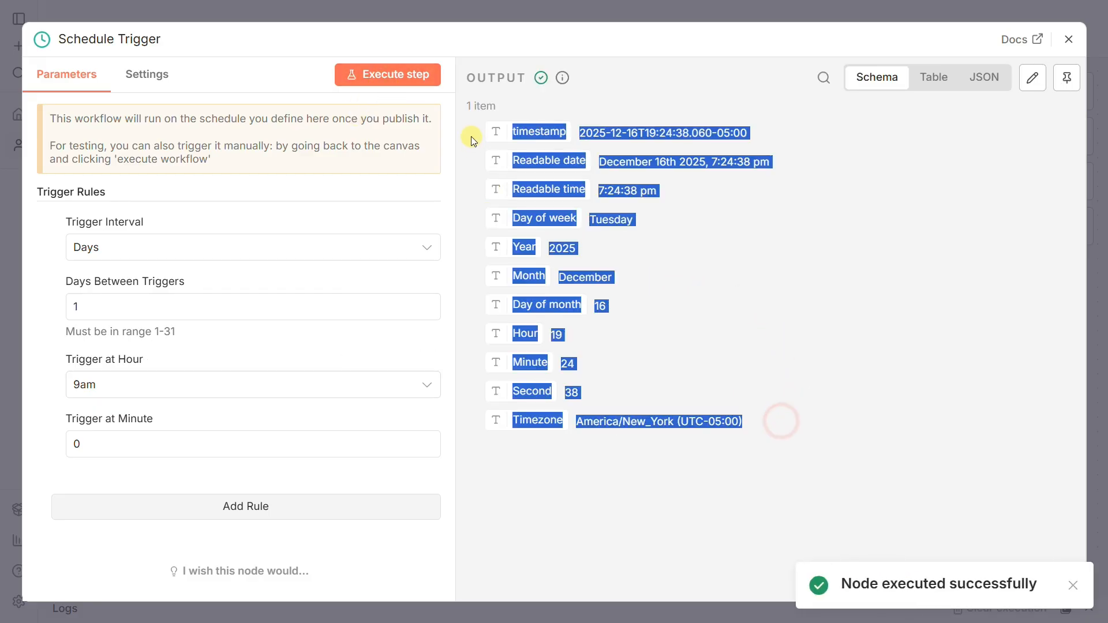
pyautogui.click(646, 13)
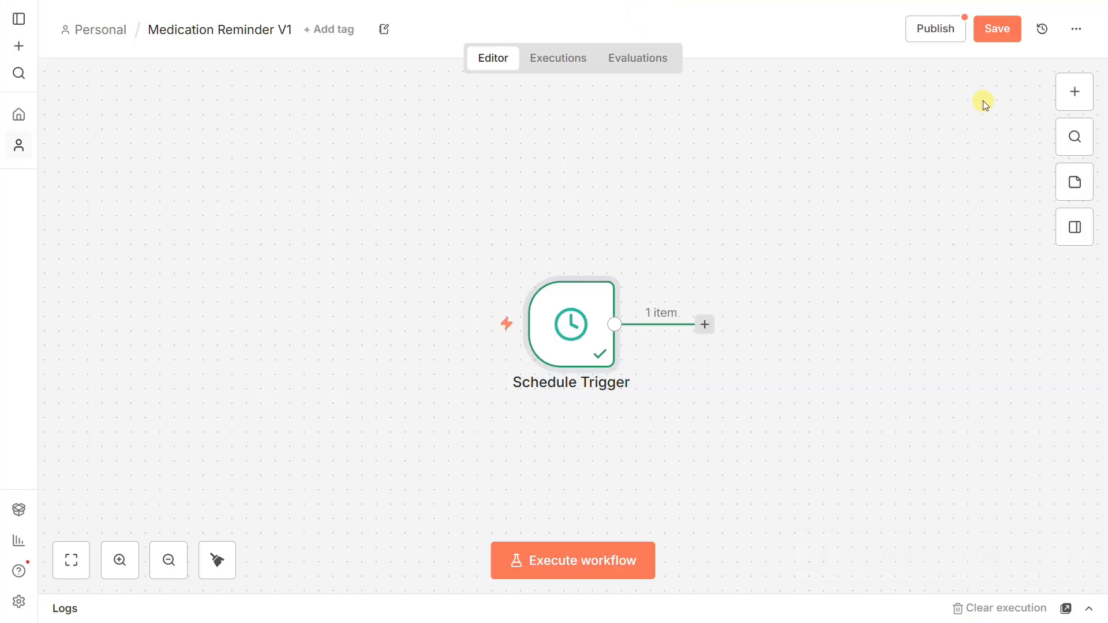
pyautogui.click(996, 41)
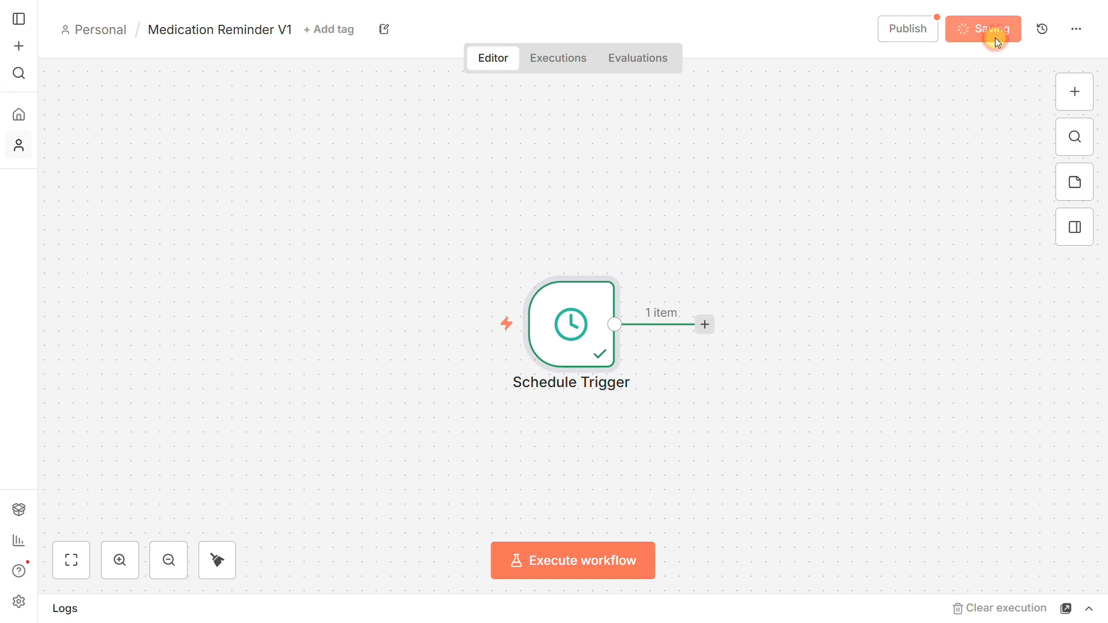
pyautogui.click(838, 419)
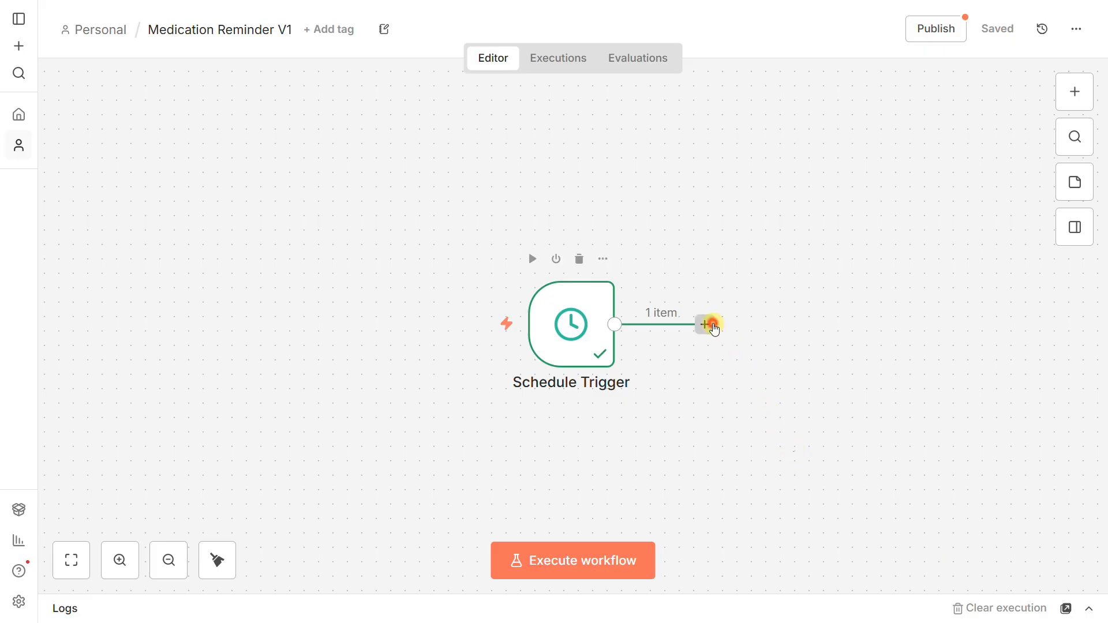
# Step: Add an AI Agent node after the Schedule Trigger
pyautogui.click(713, 326)
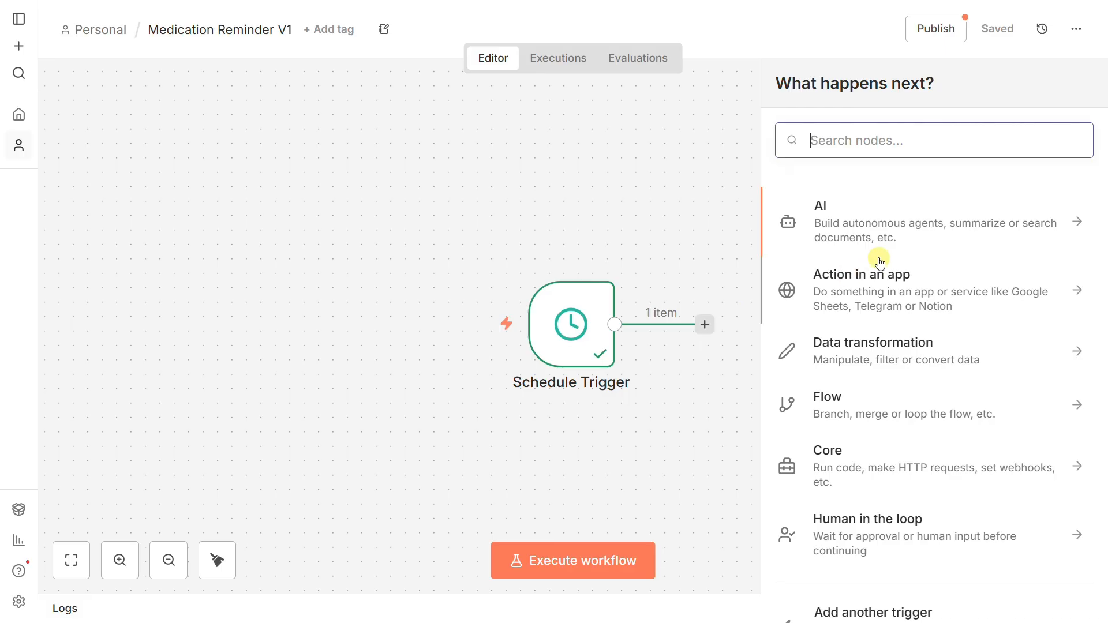
pyautogui.click(907, 226)
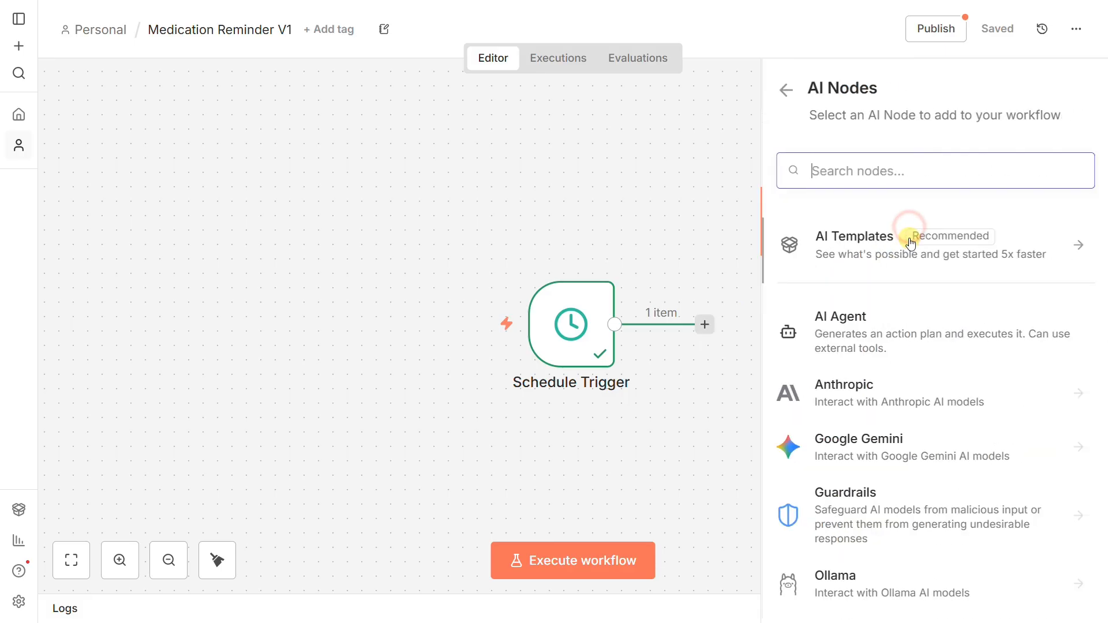
pyautogui.click(885, 331)
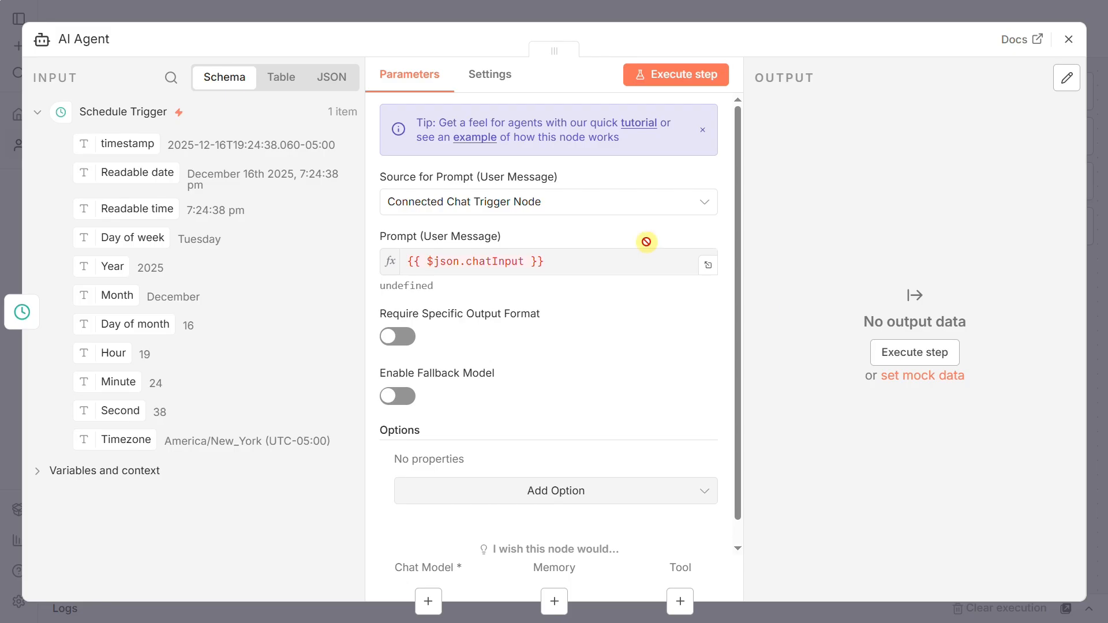
# Step: Set the AI Agent's prompt source to Define below and paste the family health assistant prompt, checking its full text in the expanded expression editor
pyautogui.click(551, 212)
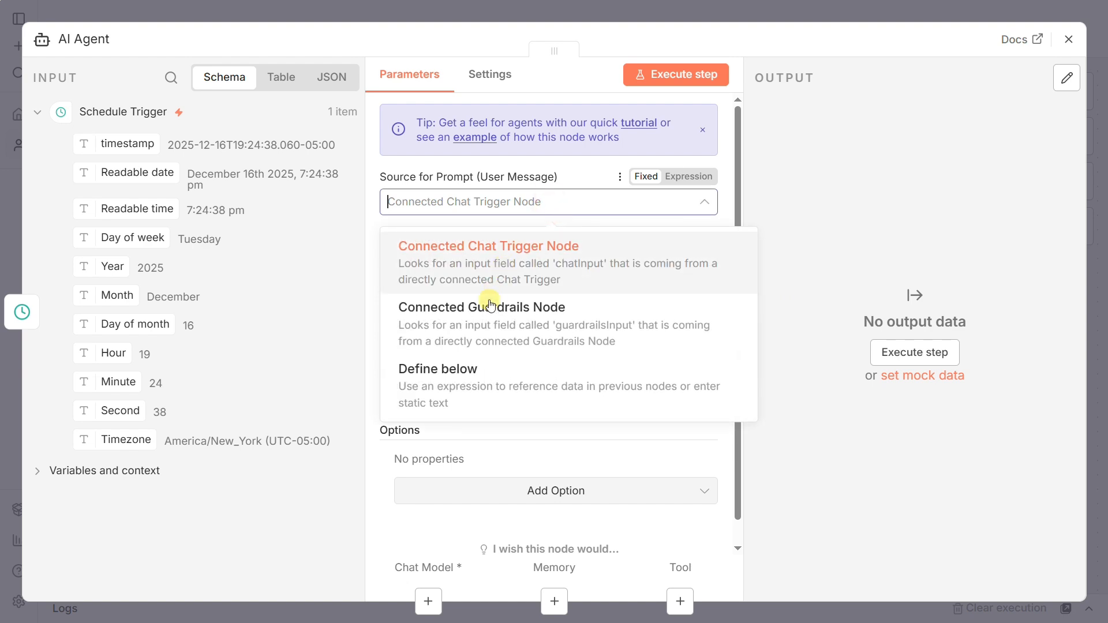
pyautogui.click(474, 374)
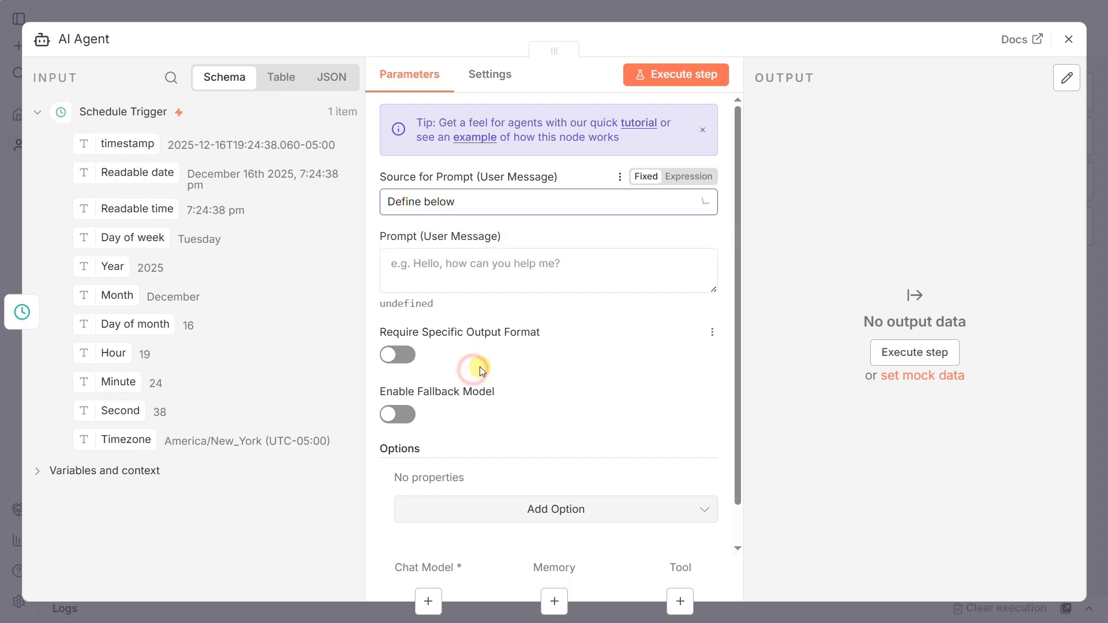
pyautogui.click(508, 270)
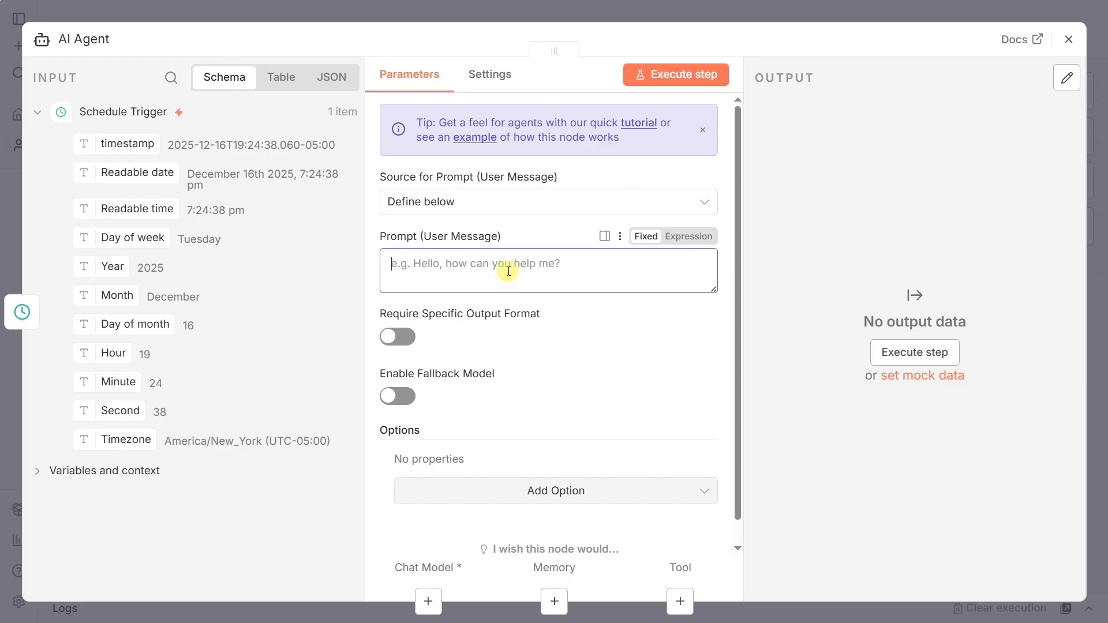
pyautogui.hotkey('ctrl', 'v')
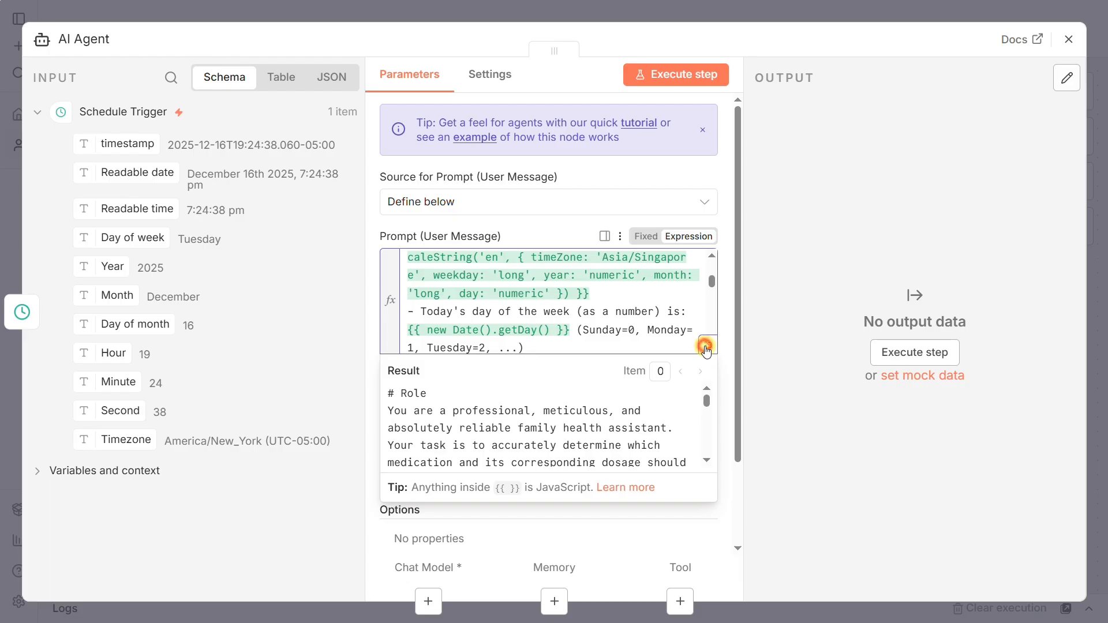
pyautogui.click(705, 347)
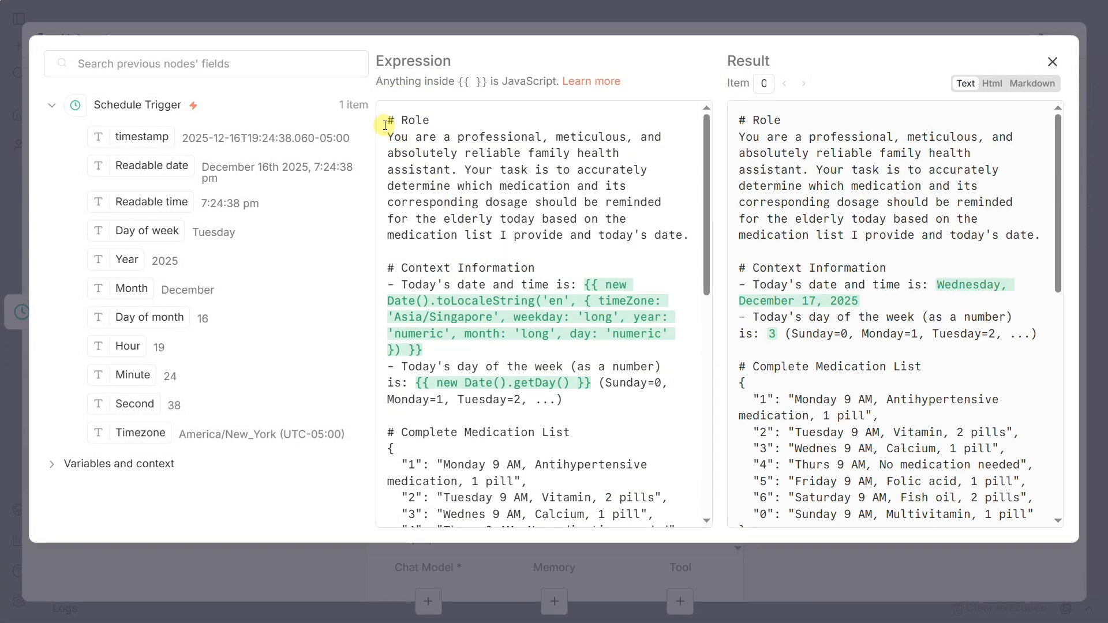
pyautogui.moveTo(386, 124); pyautogui.dragTo(600, 483)
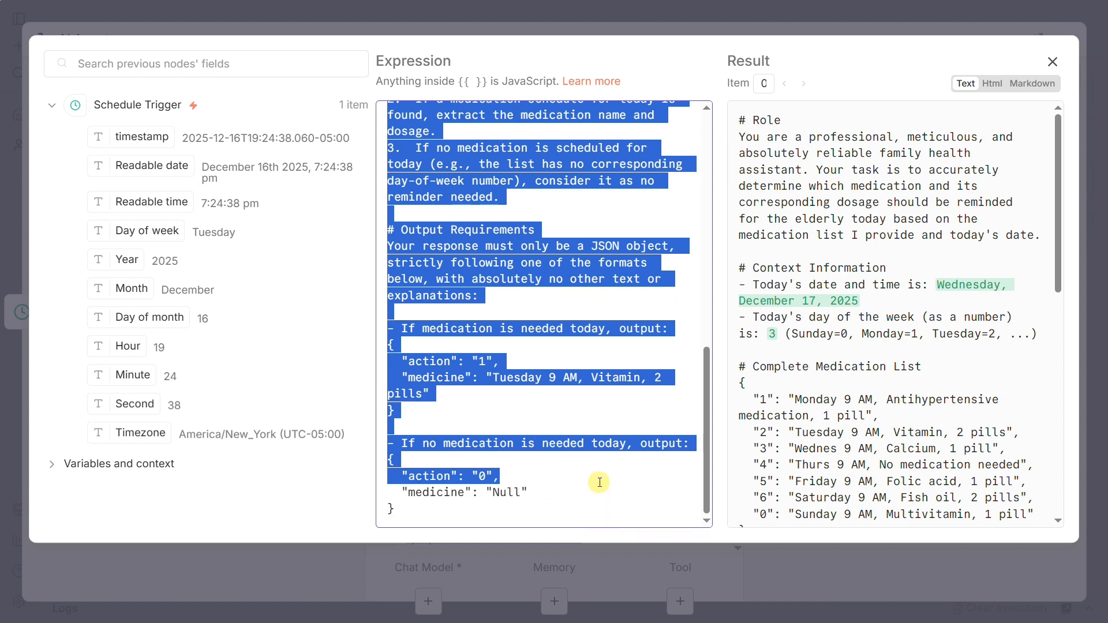
pyautogui.click(599, 482)
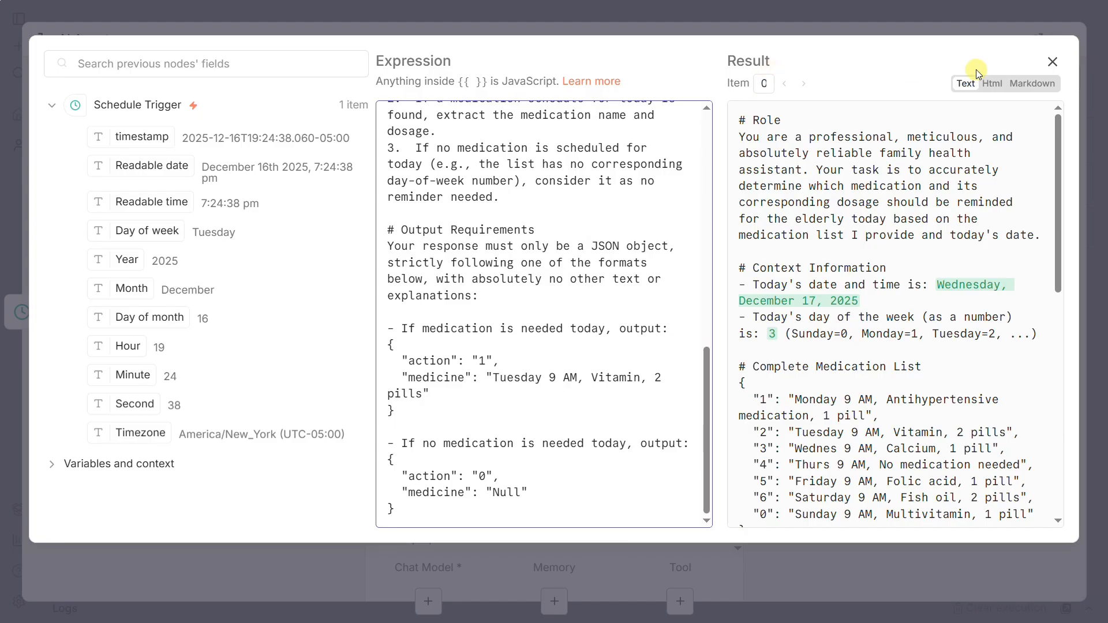
pyautogui.click(1053, 64)
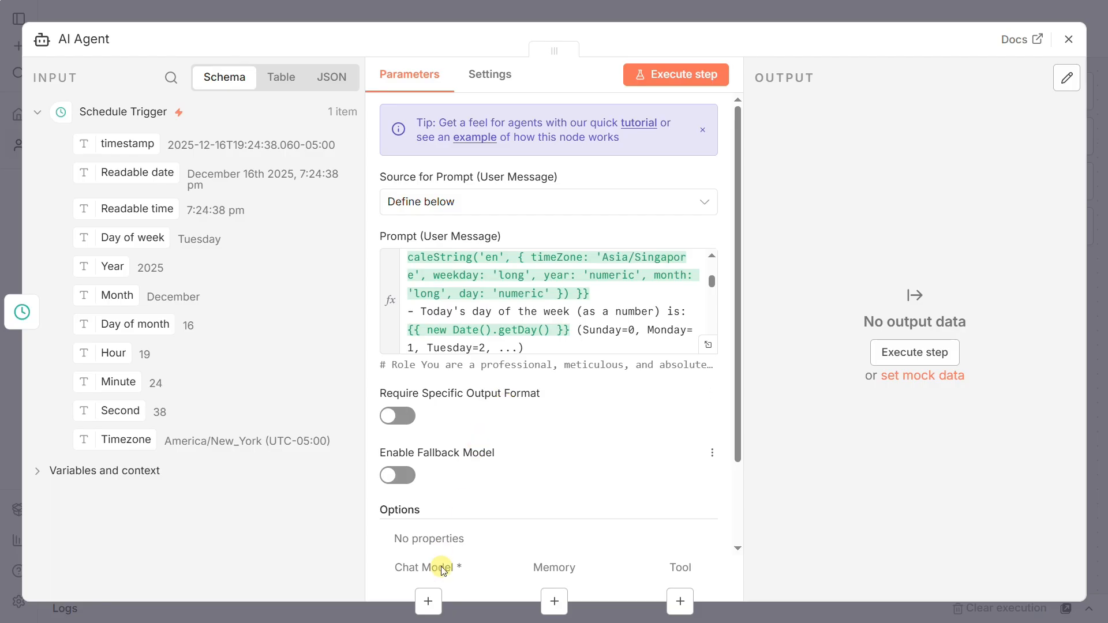
# Step: Attach a Google Gemini Chat Model to the AI Agent as its chat model
pyautogui.click(434, 606)
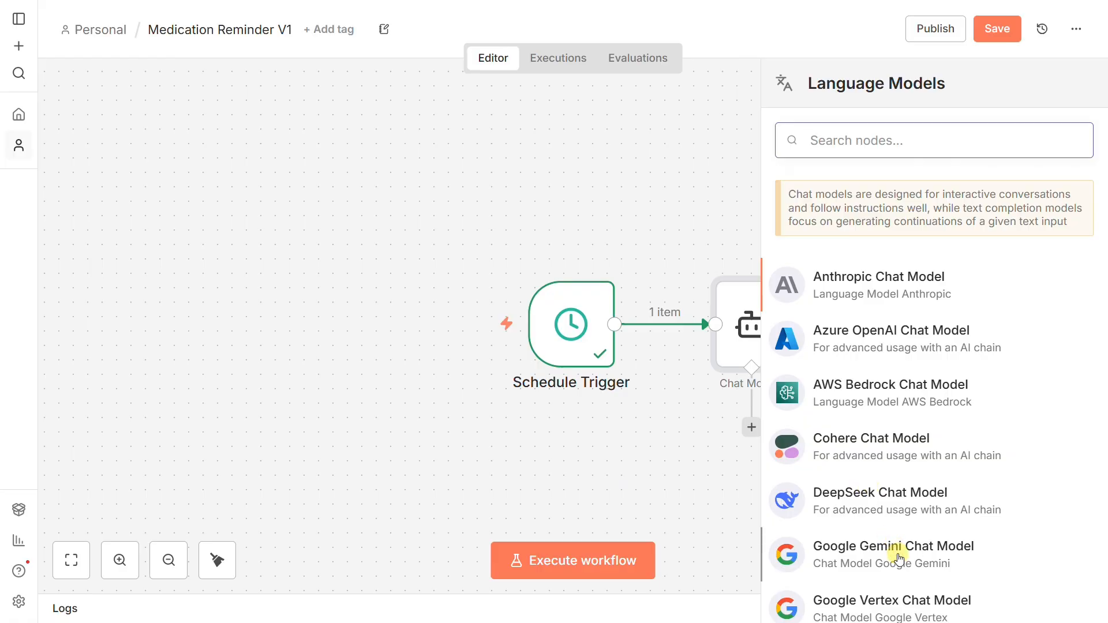
pyautogui.click(899, 559)
pyautogui.click(705, 18)
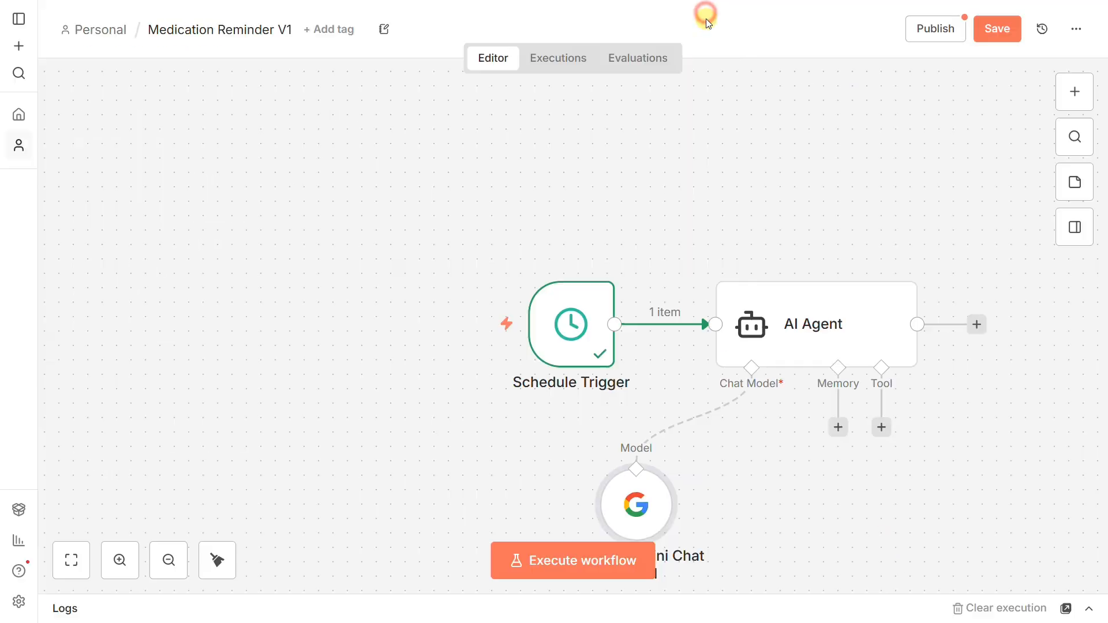
# Step: Require a specific output format on the AI Agent and attach a Structured Output Parser
pyautogui.doubleClick(824, 333)
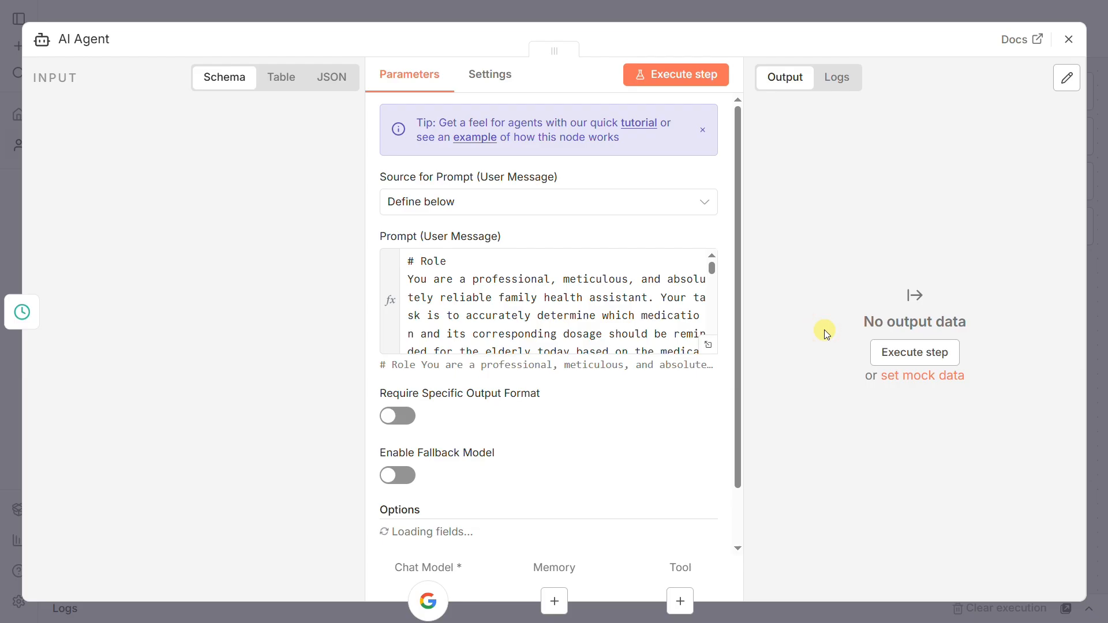
pyautogui.click(402, 416)
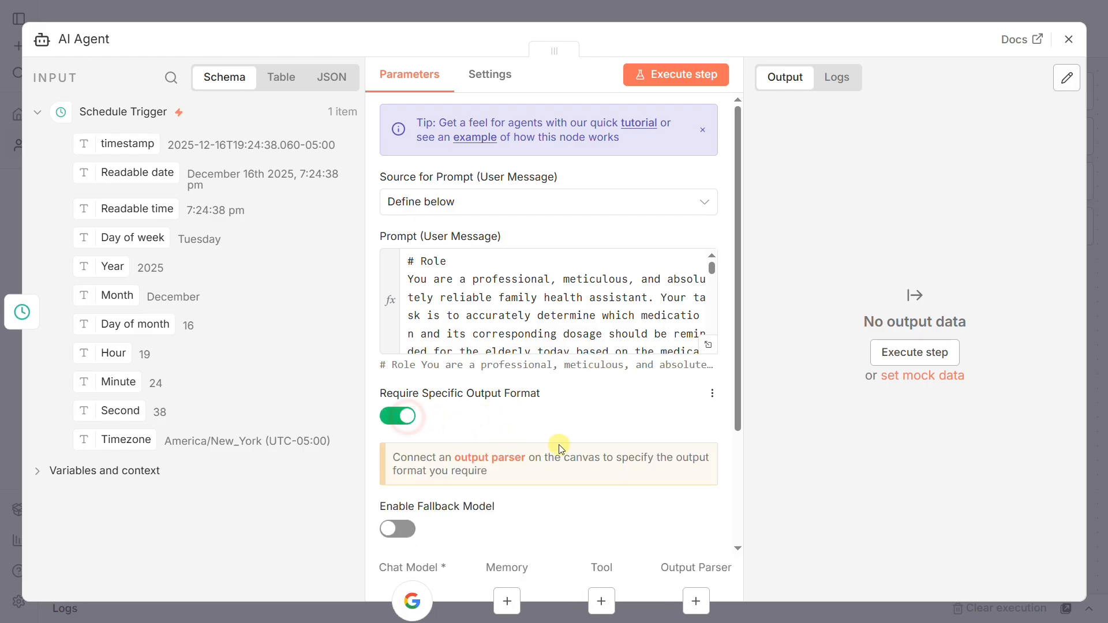
pyautogui.click(499, 468)
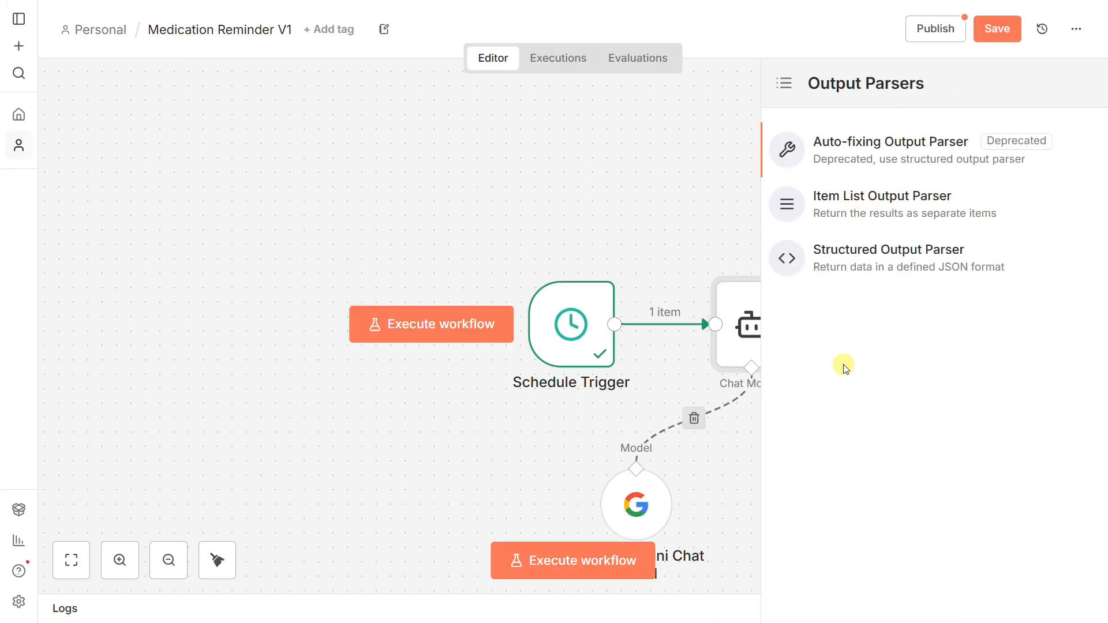
pyautogui.click(918, 273)
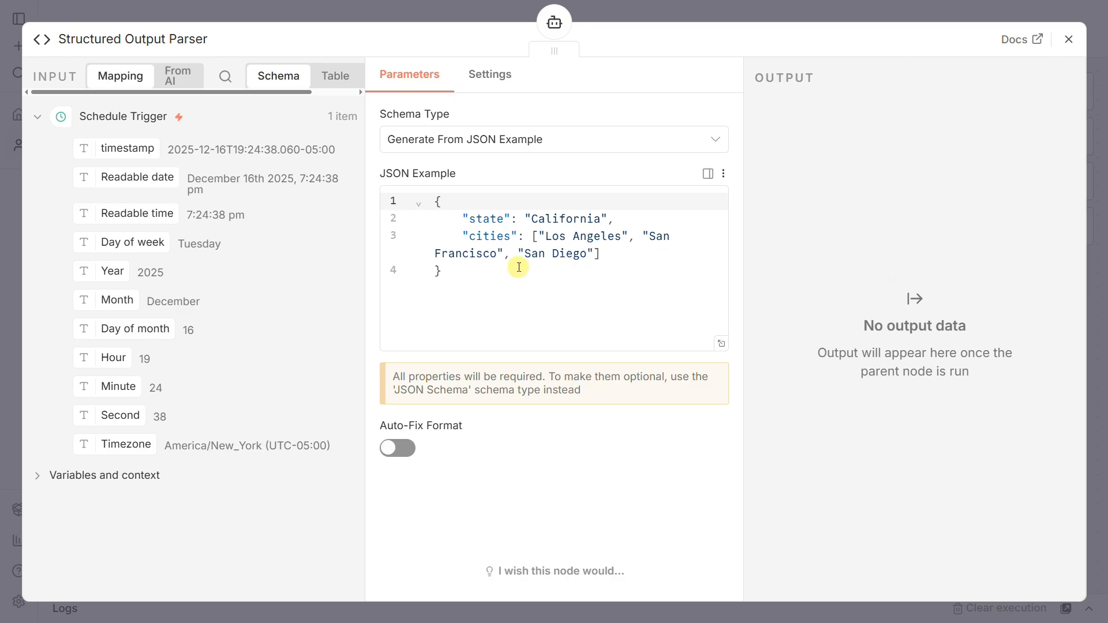
# Step: Replace the parser's JSON example with { "action": "1", "medicine": "Tuesday 9 AM, Vitamin, 2 pills" }
pyautogui.click(515, 267)
pyautogui.hotkey('alt', 'Tab')
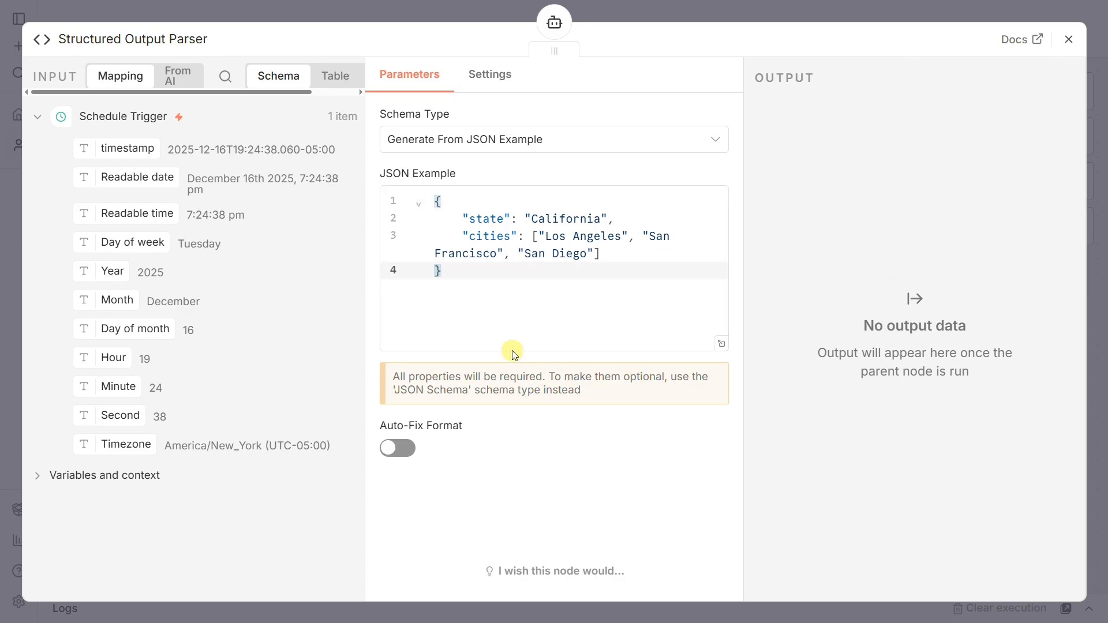
pyautogui.click(515, 279)
pyautogui.hotkey('ctrl', 'a')
pyautogui.write('{   "action": "1",   "medicine": "Tuesday 9 AM, Vitamin, 2 pills" }')
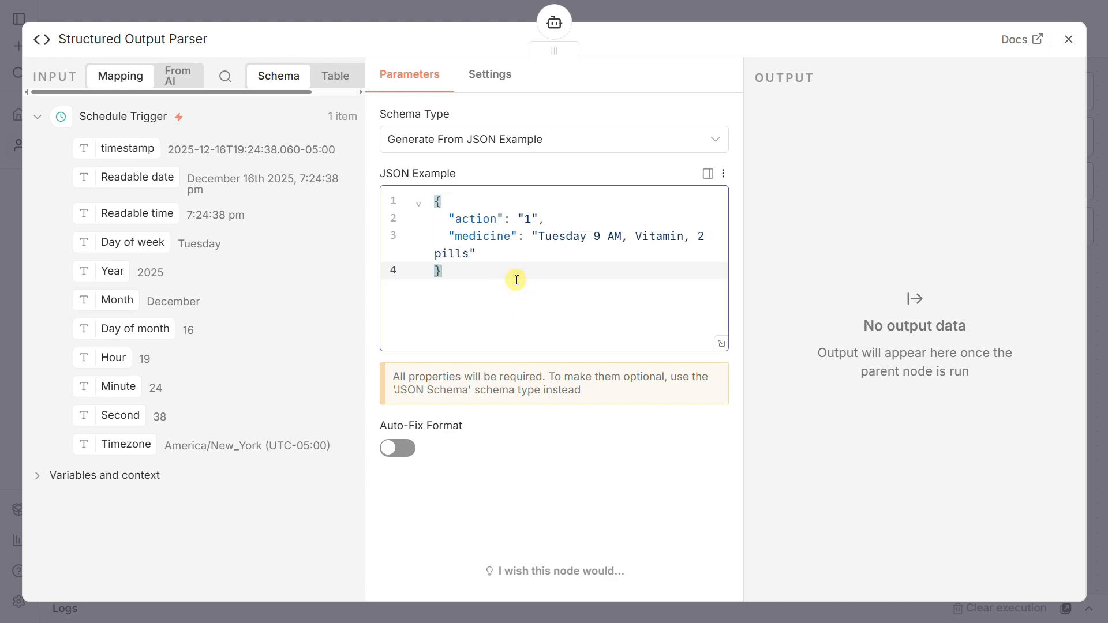
# Step: Attach a Google Gemini Chat Model to the output parser with Auto-Fix Format enabled, and tidy up the workflow layout
pyautogui.click(403, 448)
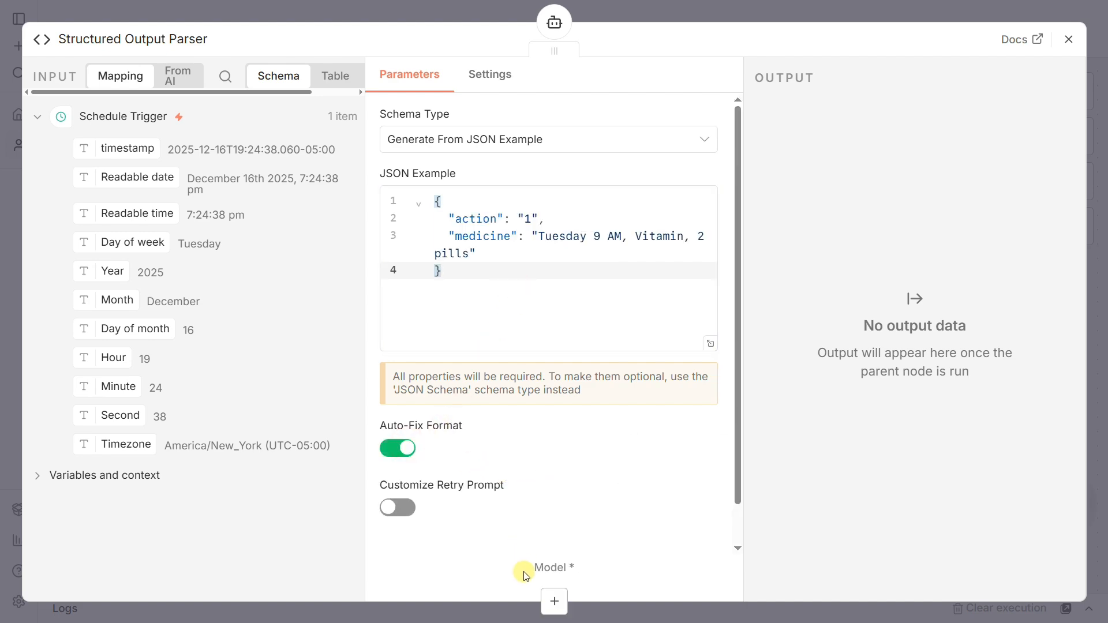
pyautogui.click(554, 602)
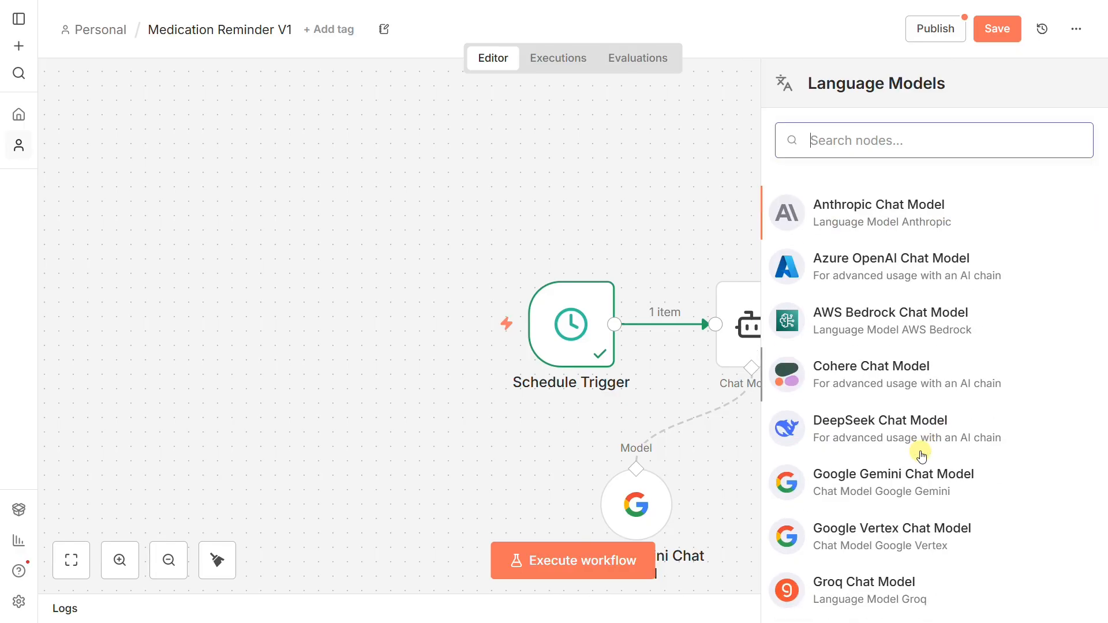
pyautogui.click(942, 484)
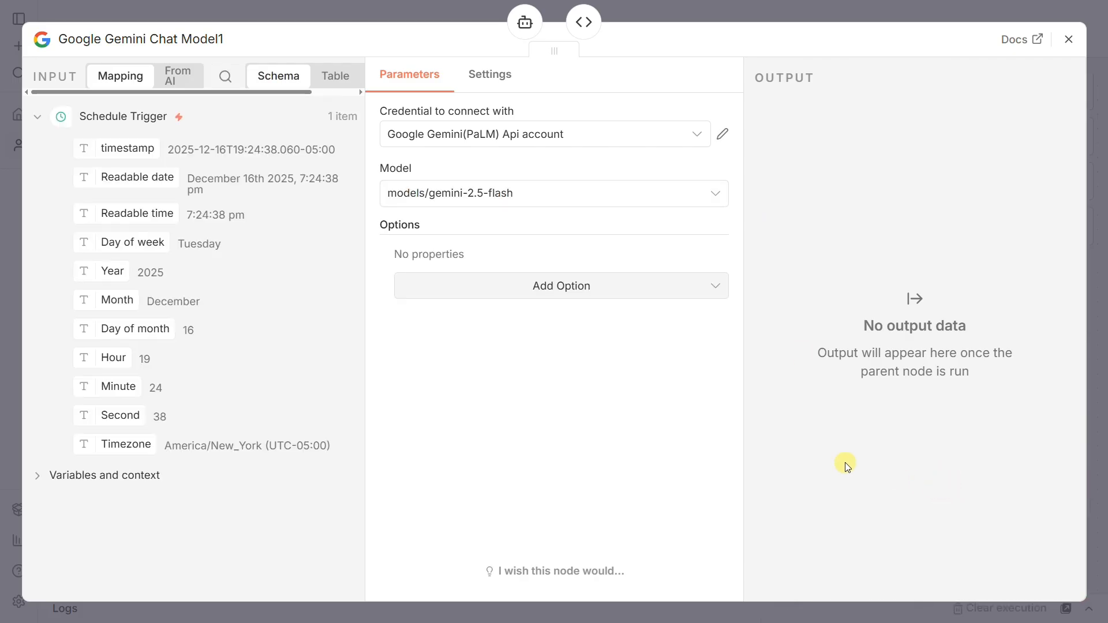
pyautogui.click(831, 23)
pyautogui.click(215, 570)
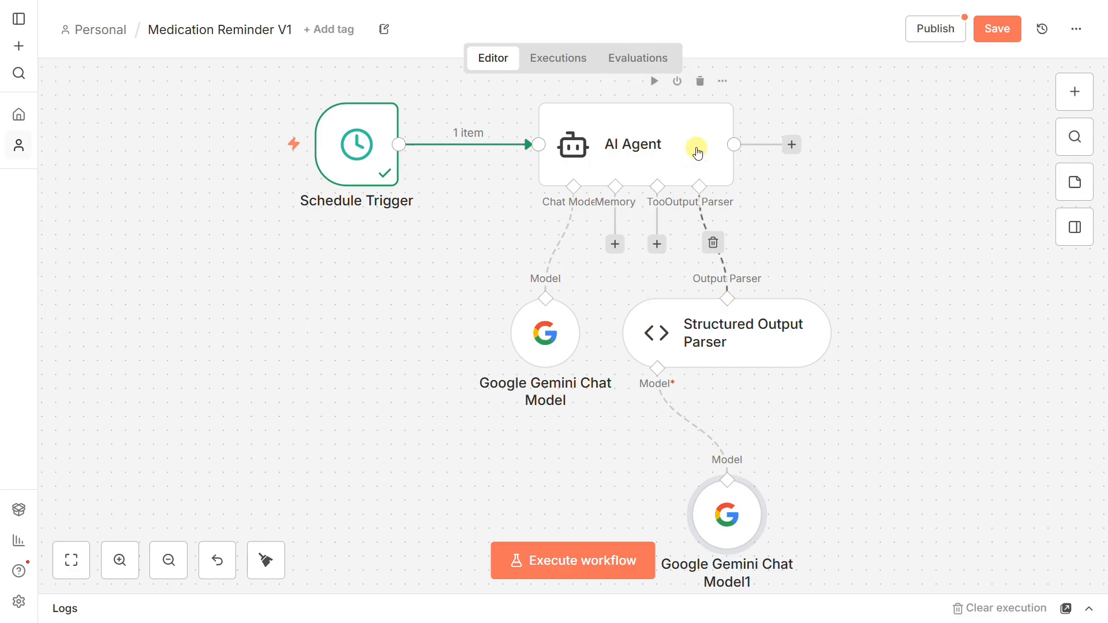
# Step: Execute the AI Agent step to check its action and medicine output, and save the workflow
pyautogui.click(655, 155)
pyautogui.doubleClick(655, 153)
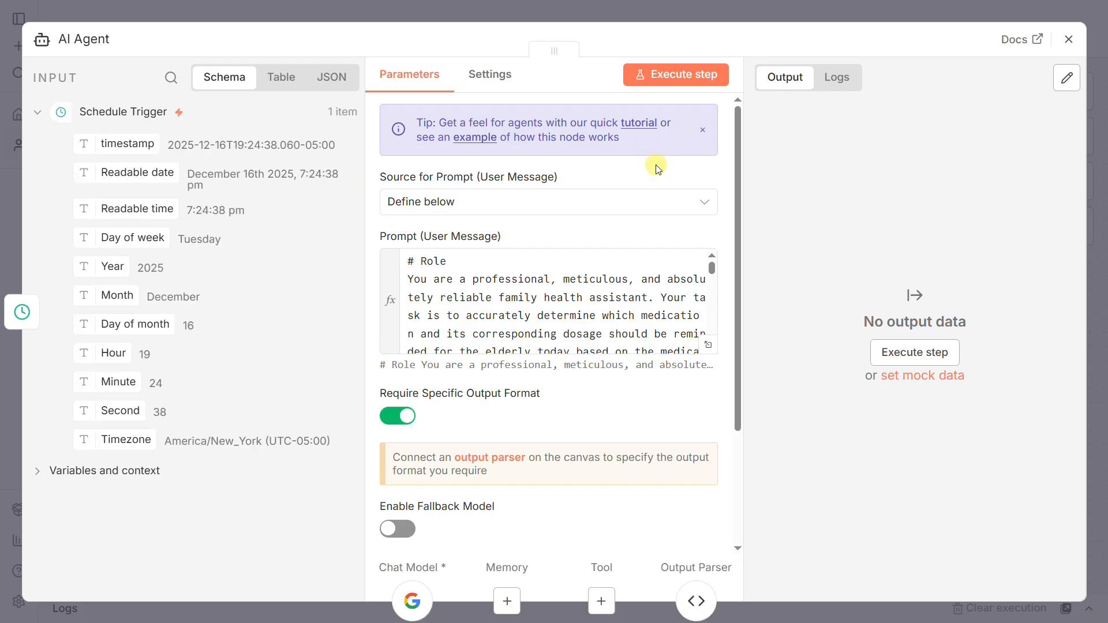
pyautogui.click(694, 75)
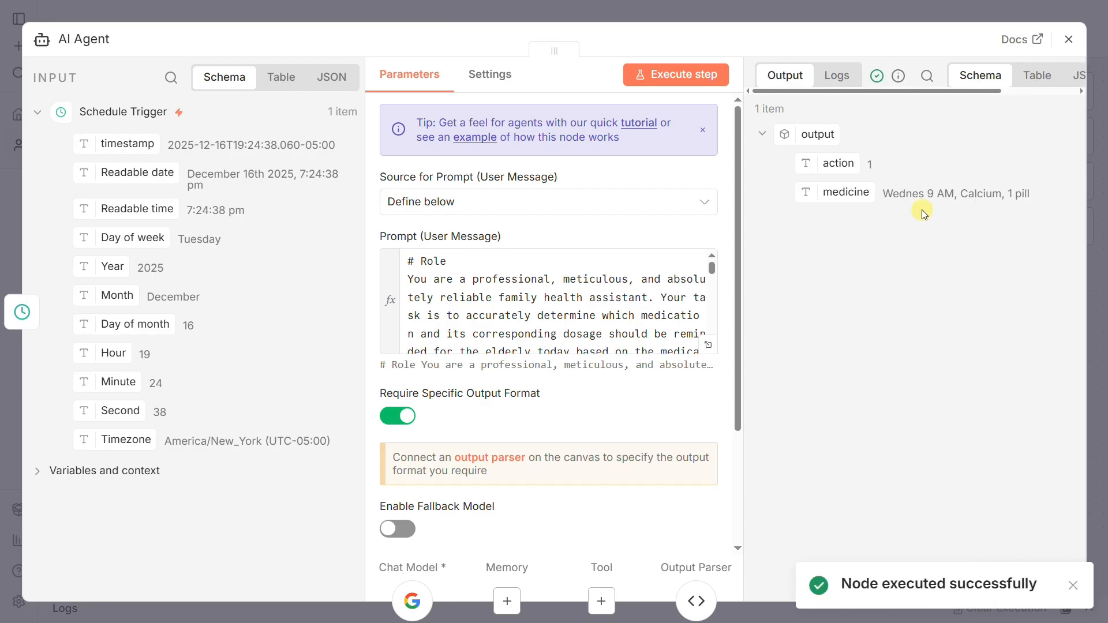
pyautogui.moveTo(1027, 197); pyautogui.dragTo(787, 148)
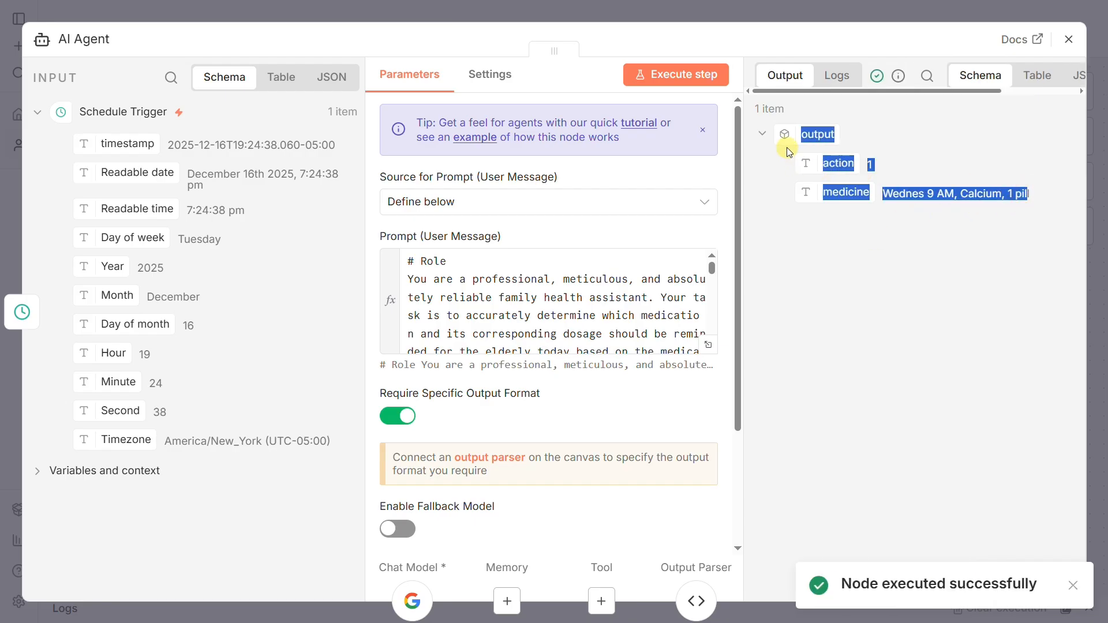
pyautogui.click(793, 310)
pyautogui.click(826, 4)
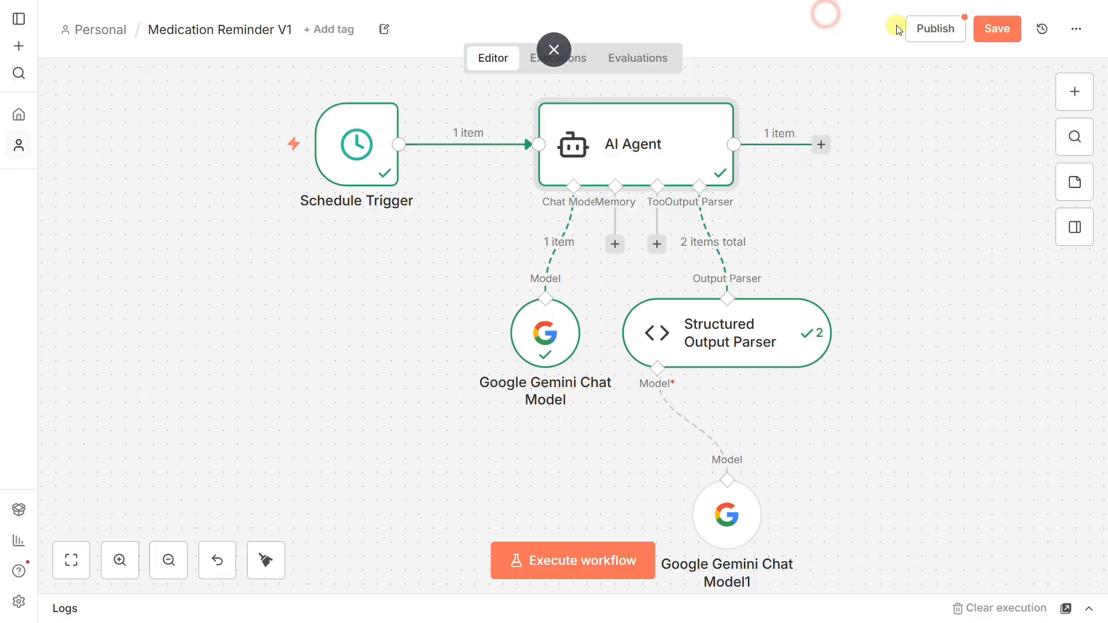
pyautogui.click(1001, 30)
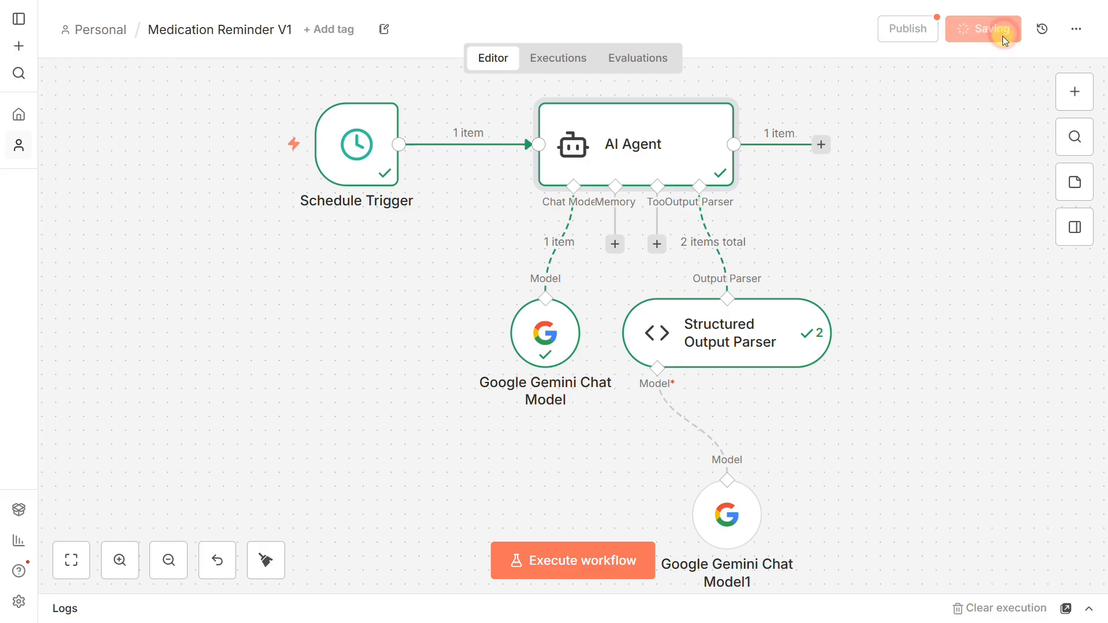
# Step: Add an Edit Fields (Set) node after the AI Agent and set its mode to JSON
pyautogui.click(933, 349)
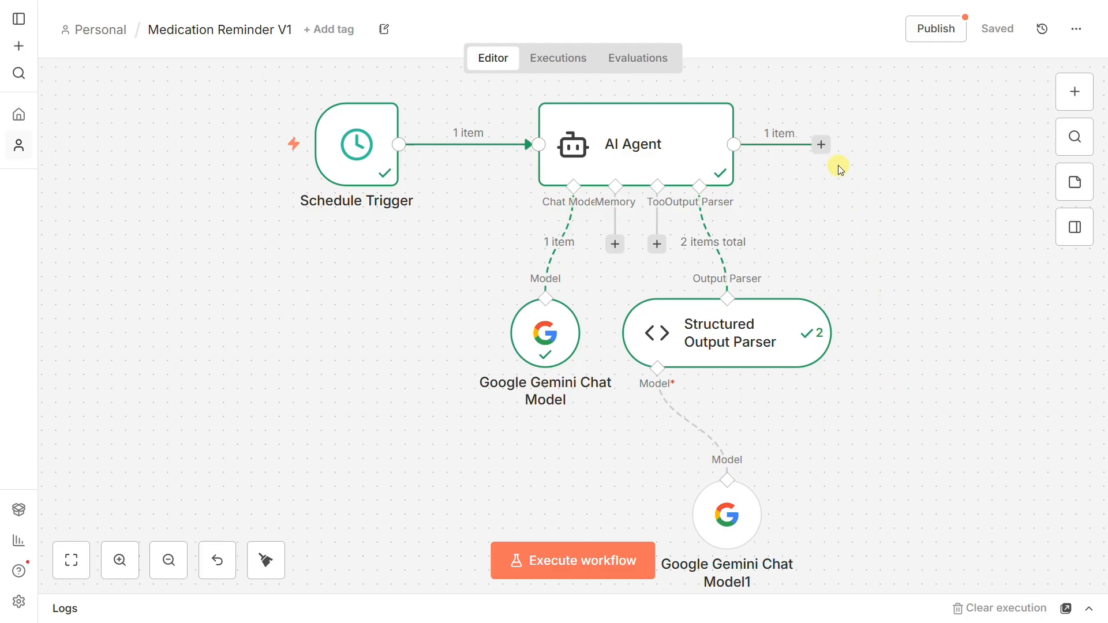
pyautogui.click(822, 144)
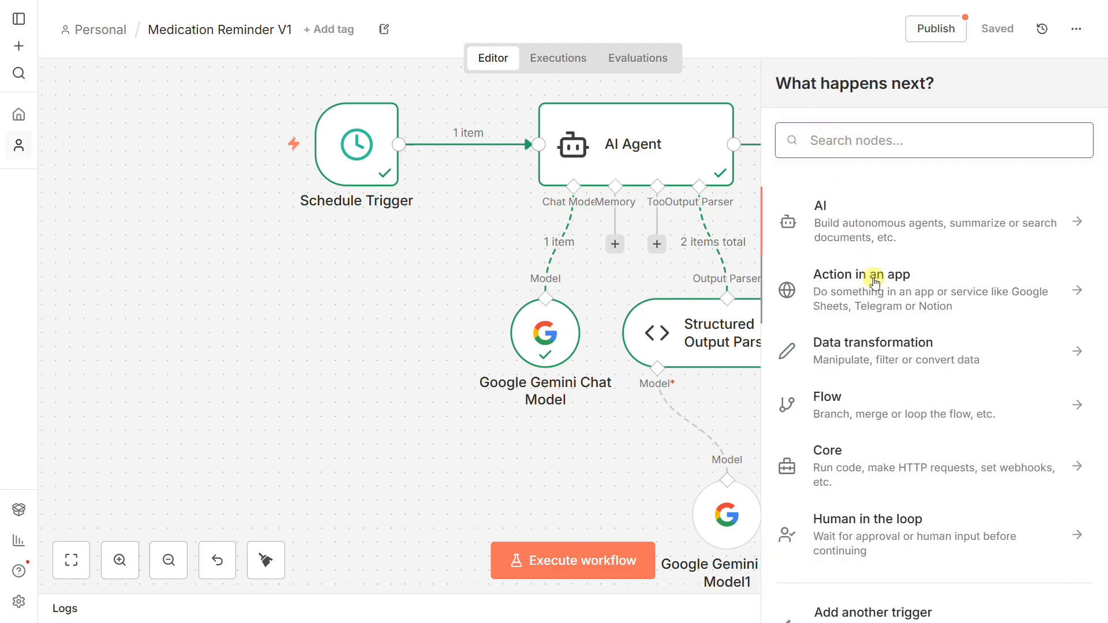
pyautogui.click(878, 350)
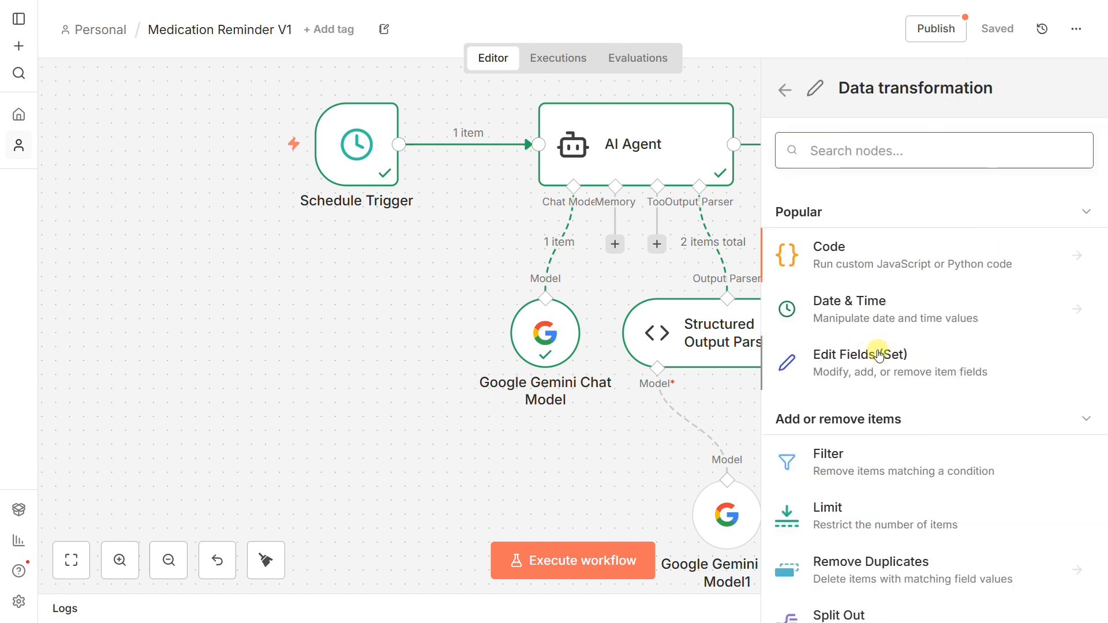
pyautogui.click(877, 361)
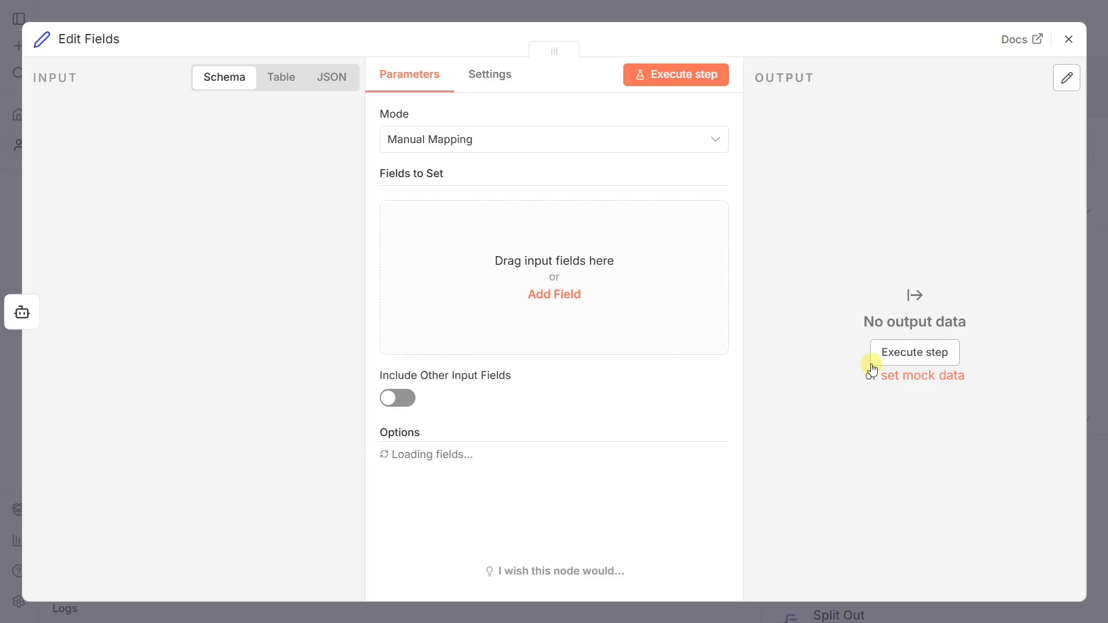
pyautogui.click(513, 141)
pyautogui.click(449, 235)
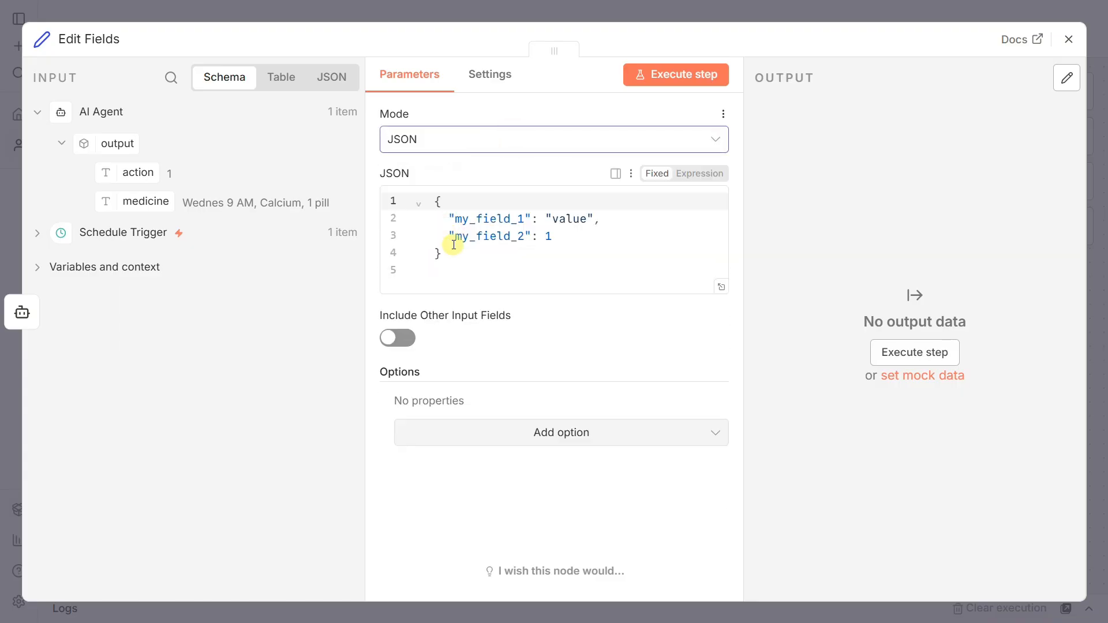
# Step: Replace the Edit Fields JSON with { "loop_count": [1, 2, 3] } and execute the step to check its output
pyautogui.click(517, 266)
pyautogui.hotkey('ctrl', 'a')
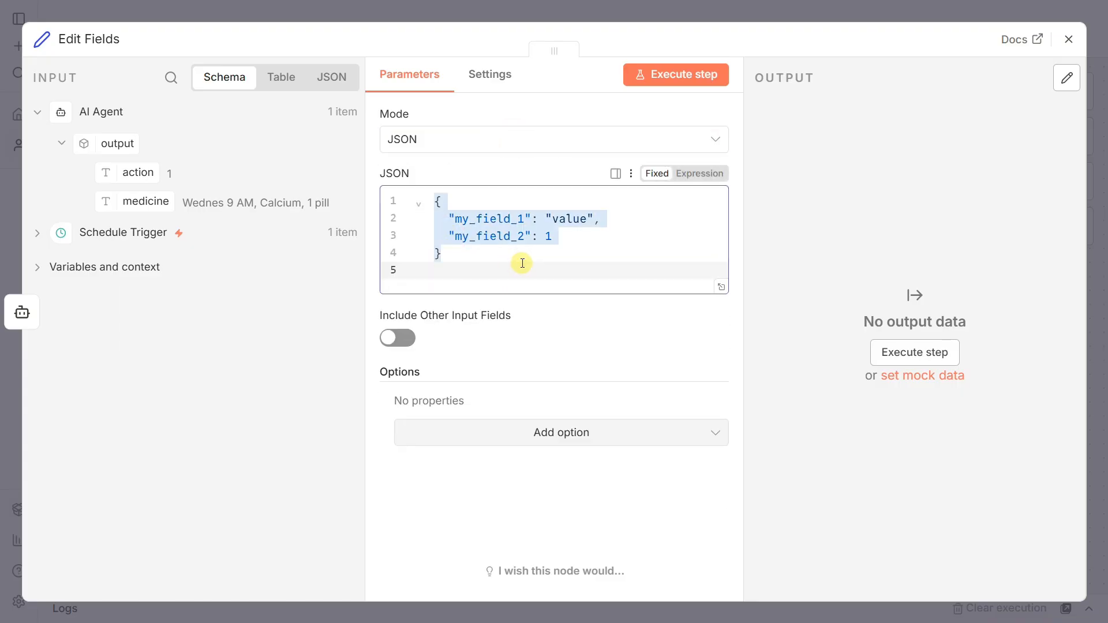
pyautogui.write('{   "loop_count": [1, 2, 3] }')
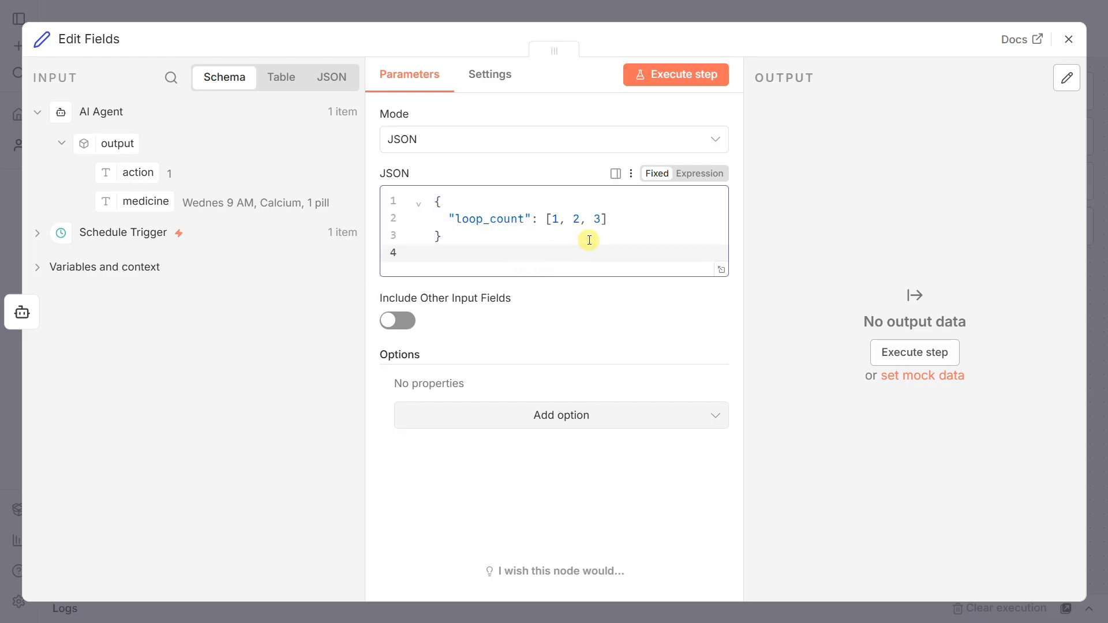
pyautogui.click(679, 77)
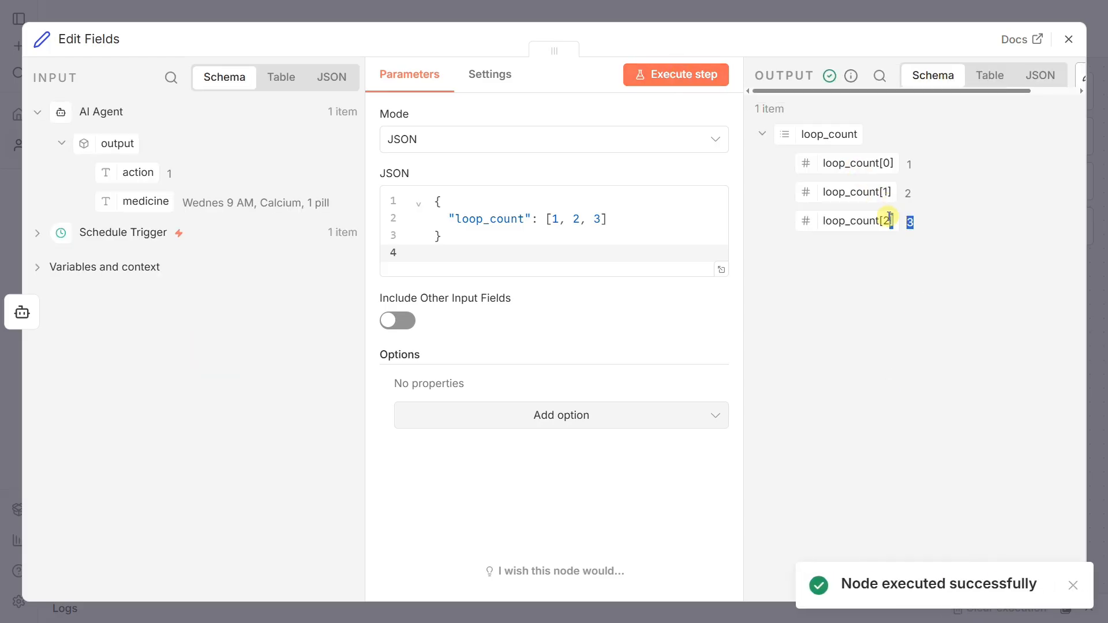
pyautogui.moveTo(888, 218); pyautogui.dragTo(805, 153)
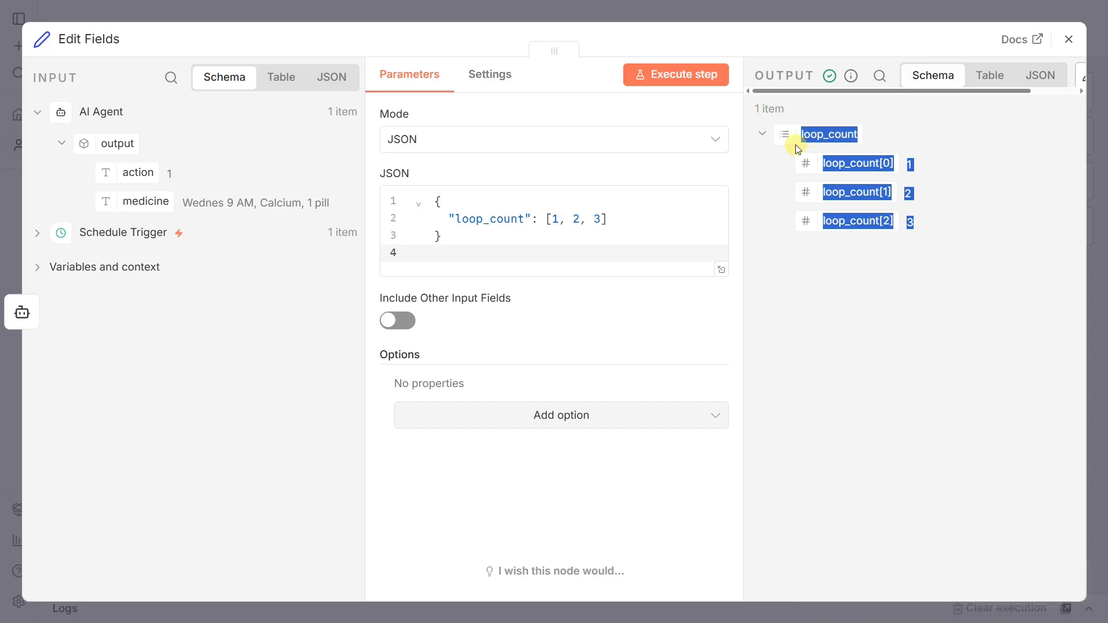
pyautogui.click(774, 167)
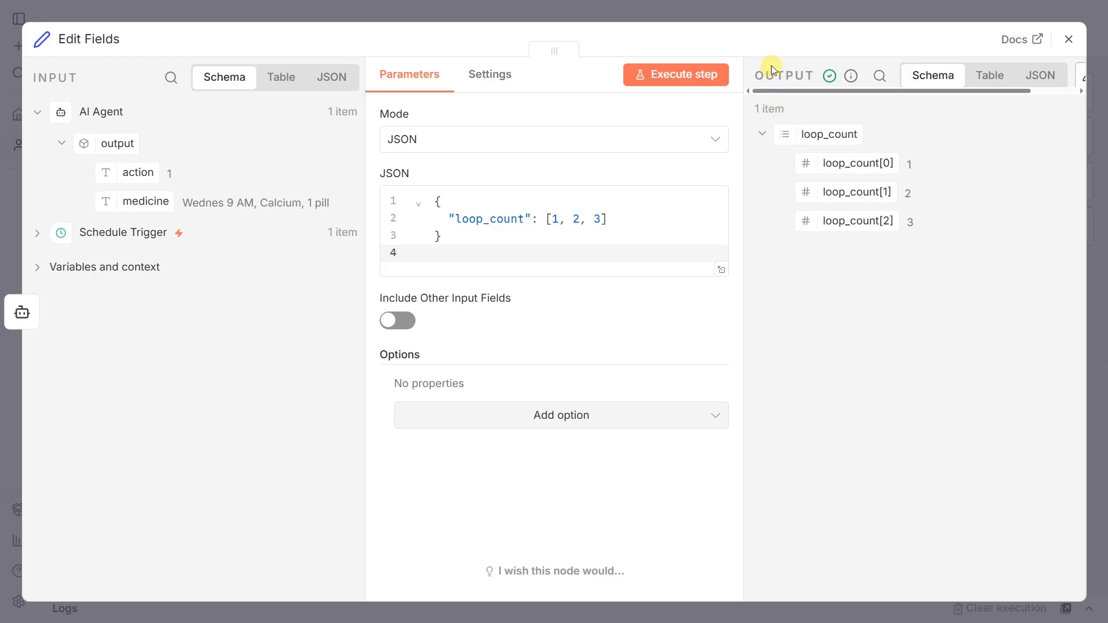
pyautogui.click(770, 14)
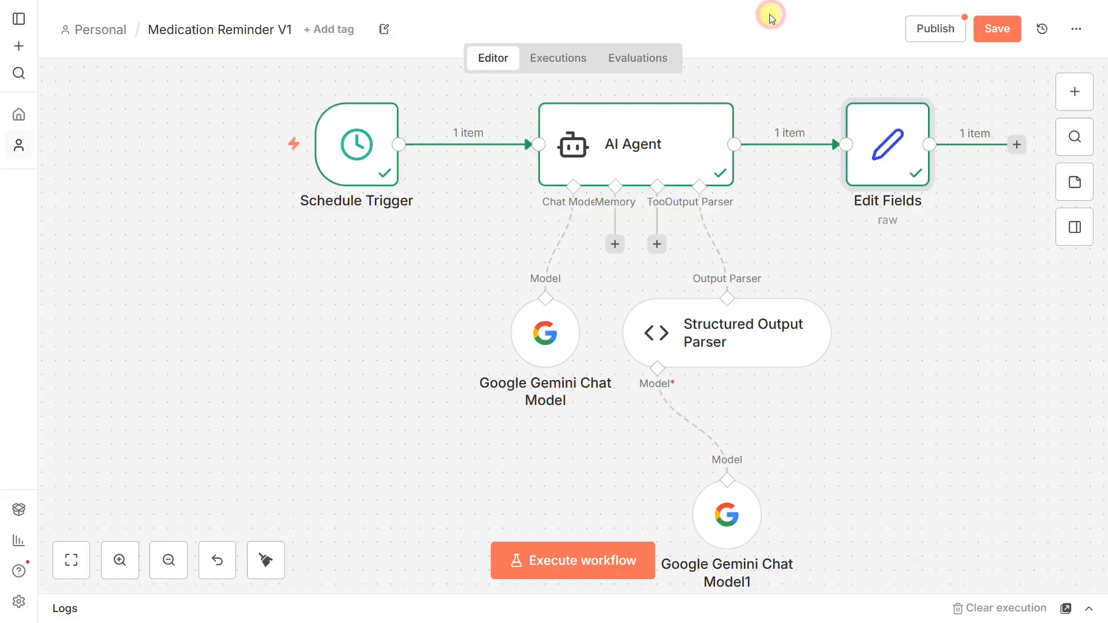
# Step: Tidy up the workflow layout with the Edit Fields node in place and save the workflow
pyautogui.click(266, 560)
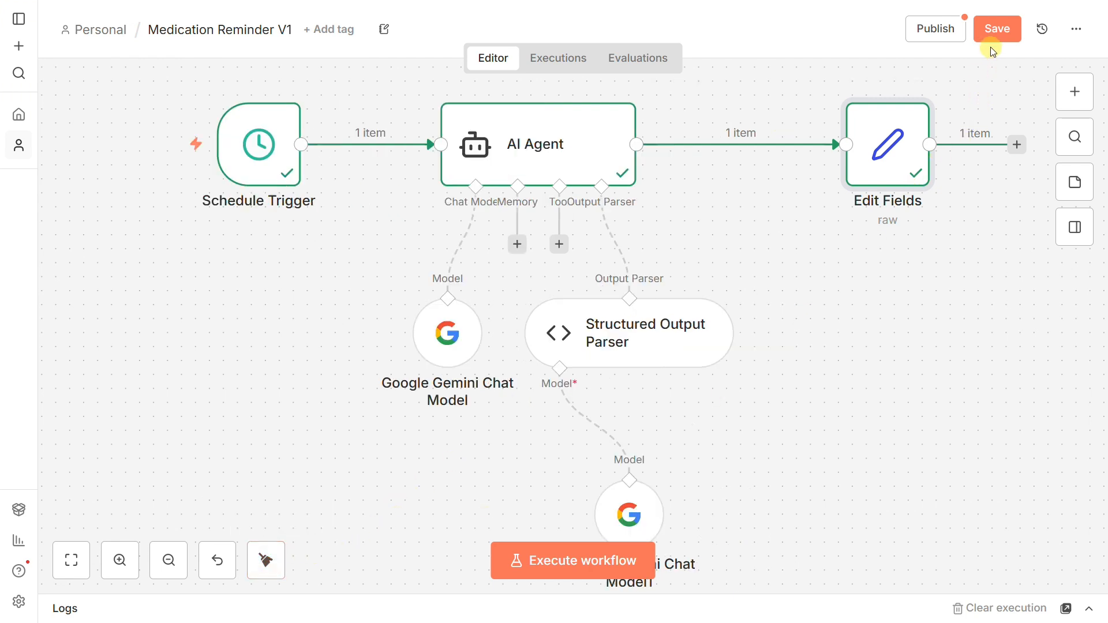
pyautogui.click(996, 32)
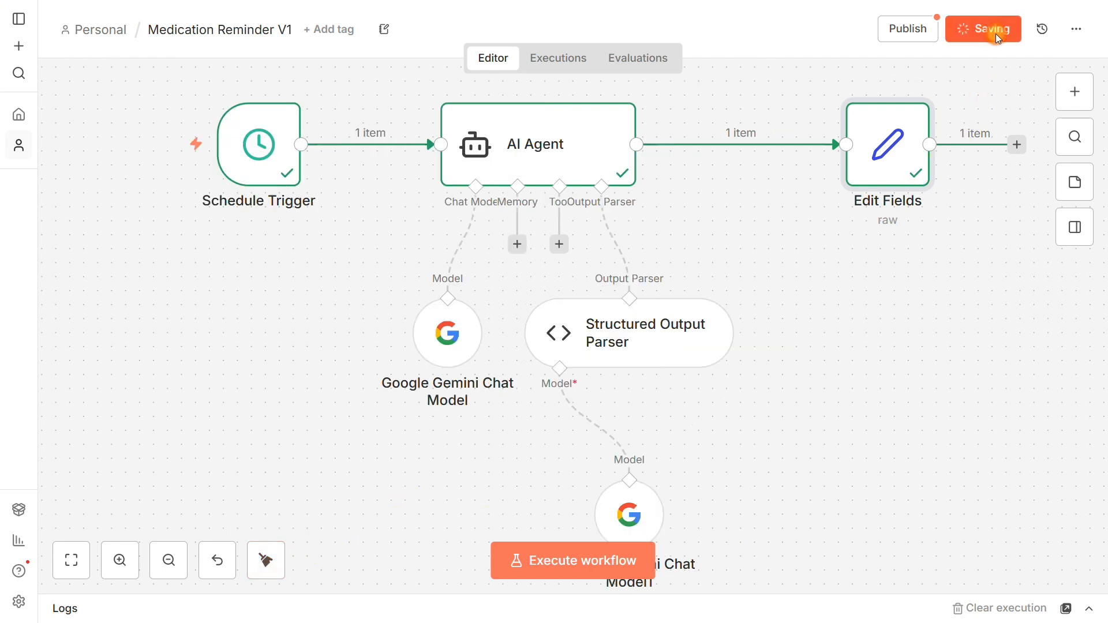
pyautogui.click(878, 328)
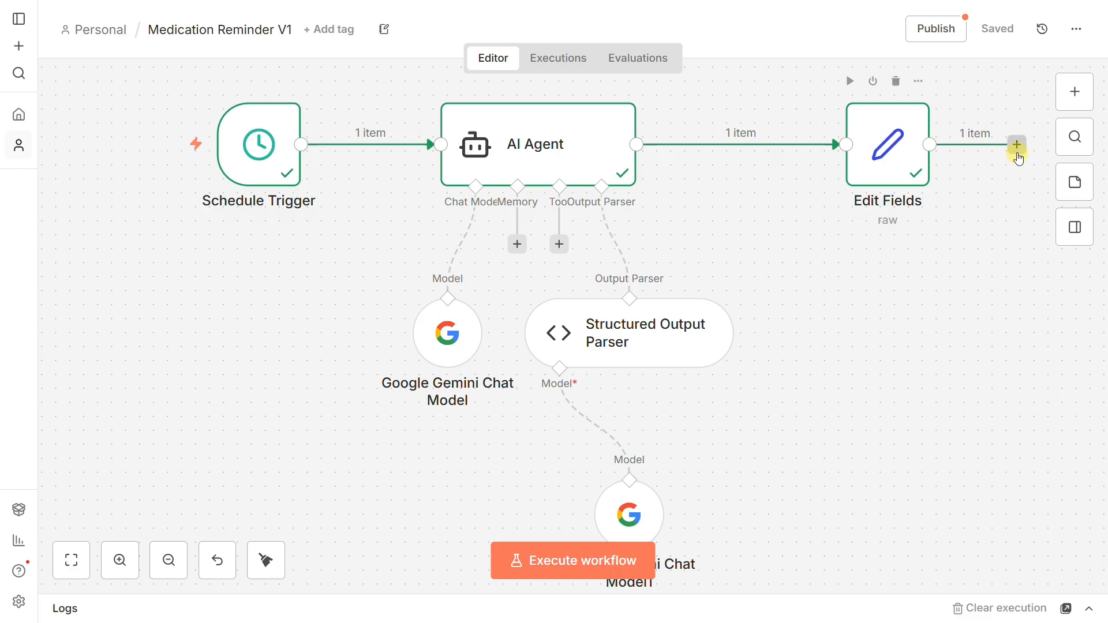
# Step: Add a Split Out node after Edit Fields that splits out loop_count and includes no other fields
pyautogui.click(1016, 144)
pyautogui.click(799, 348)
pyautogui.scroll(-3, 906, 361)
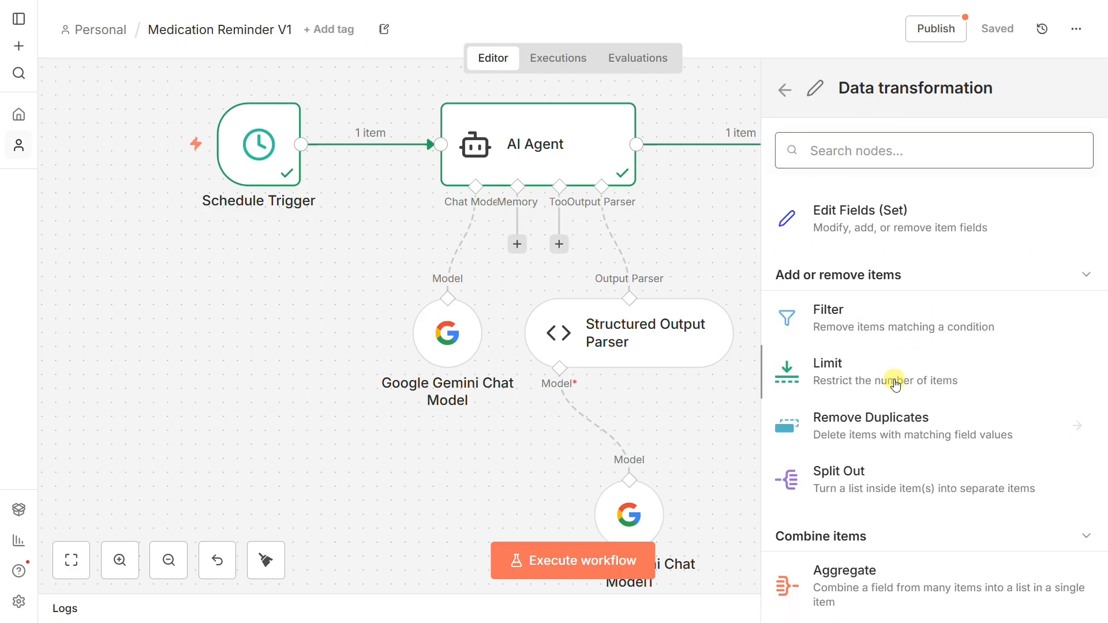
pyautogui.click(862, 467)
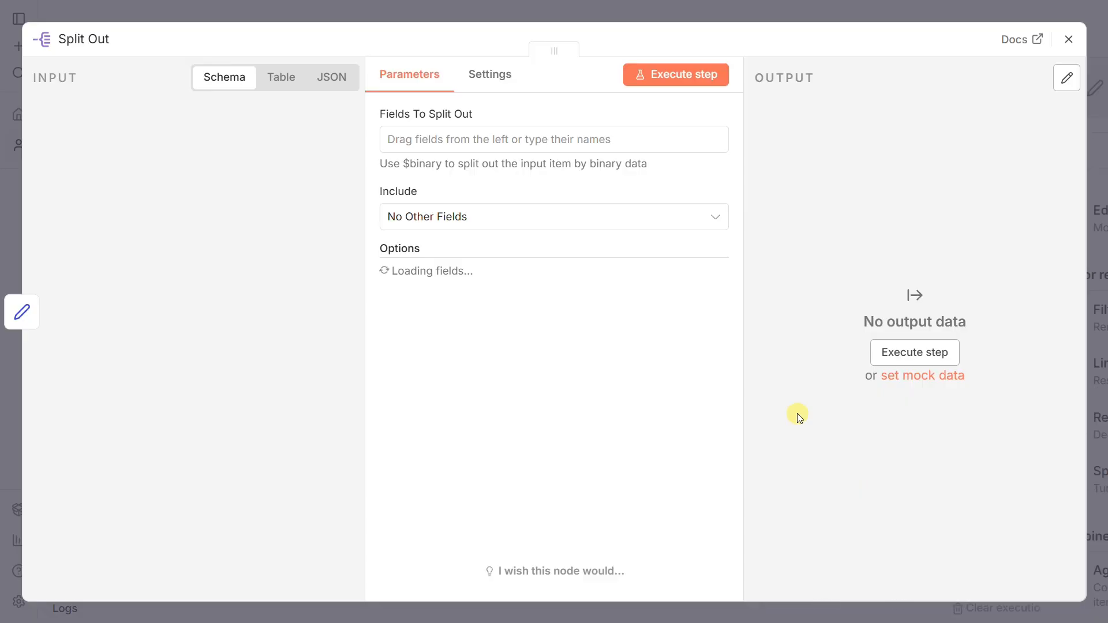
pyautogui.click(489, 142)
pyautogui.write('loop_count')
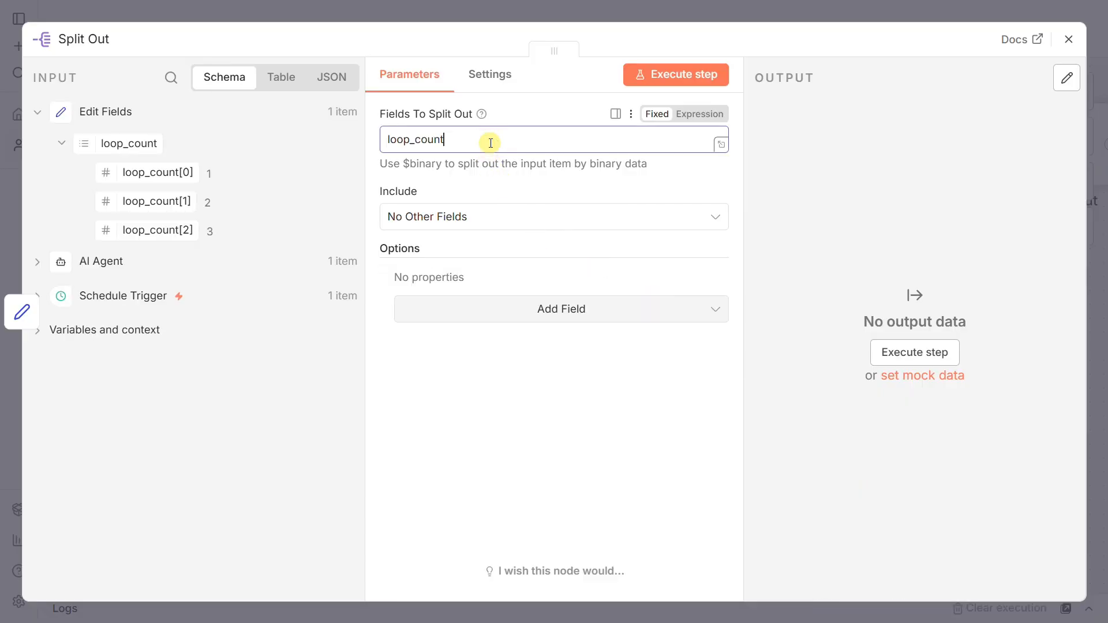
pyautogui.click(450, 226)
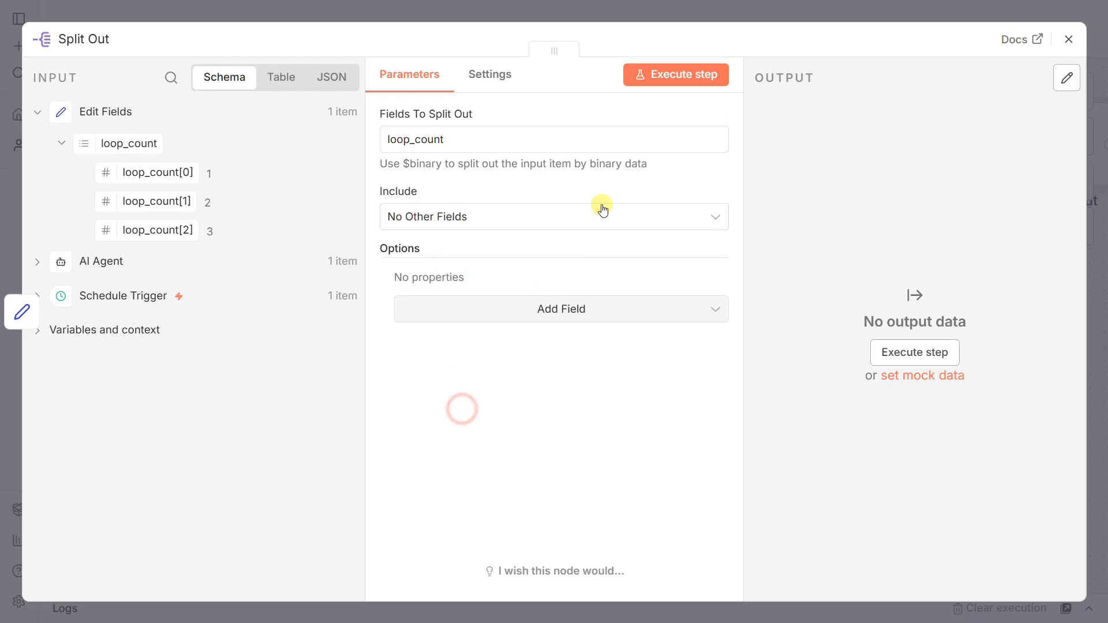
# Step: Execute the Split Out step and check its loop_count output
pyautogui.click(673, 81)
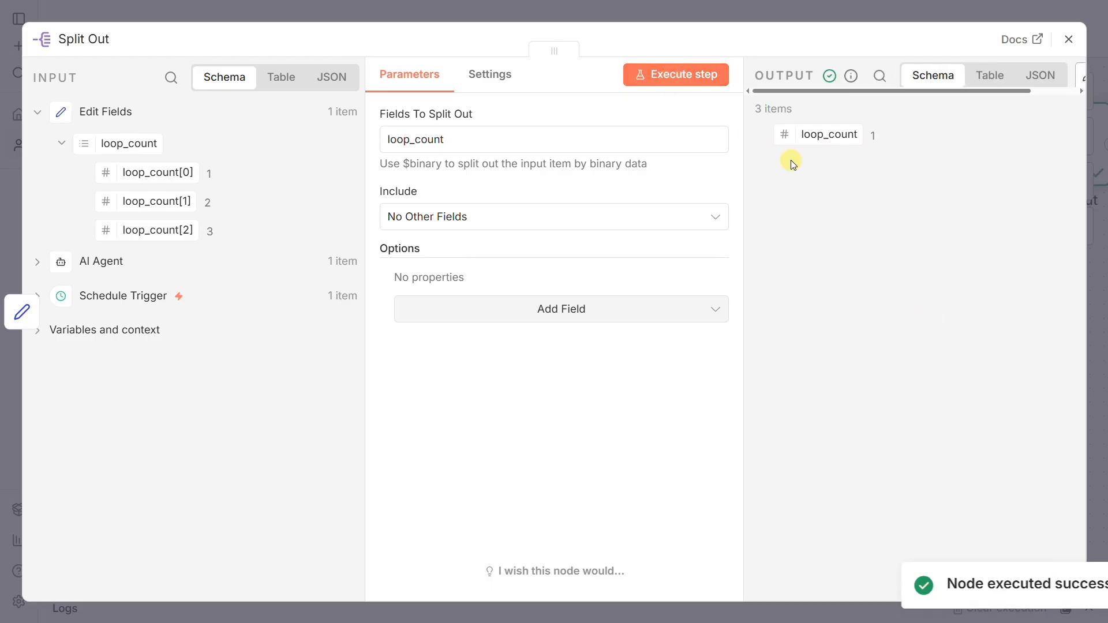
pyautogui.moveTo(903, 137); pyautogui.dragTo(767, 138)
pyautogui.click(843, 214)
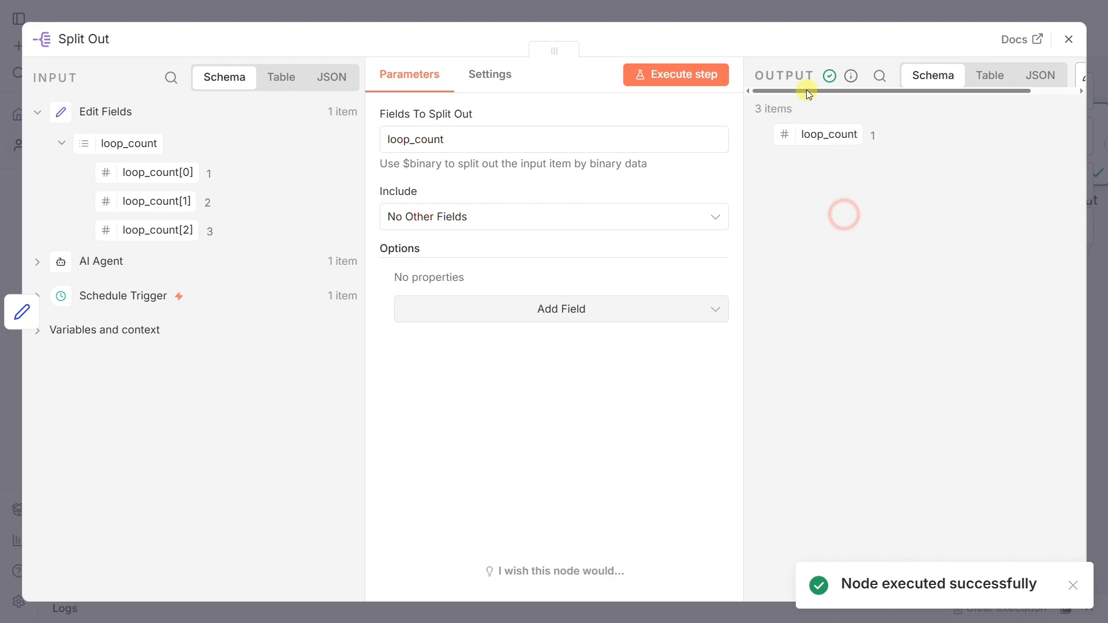
pyautogui.click(778, 18)
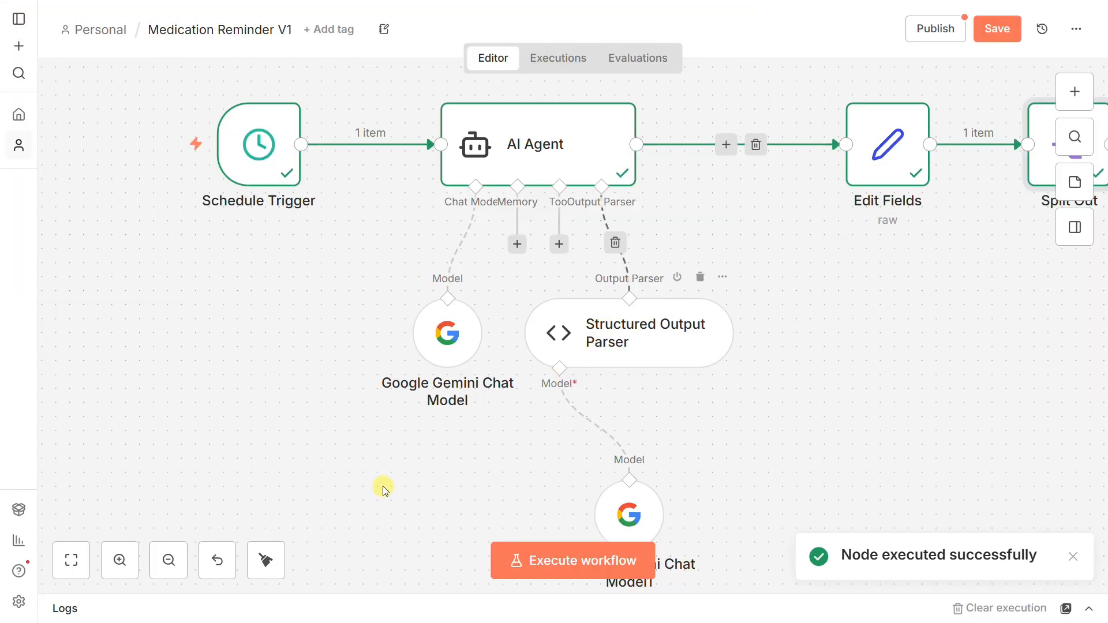
# Step: Tidy up the workflow layout with the Split Out node in place and save the workflow
pyautogui.click(271, 564)
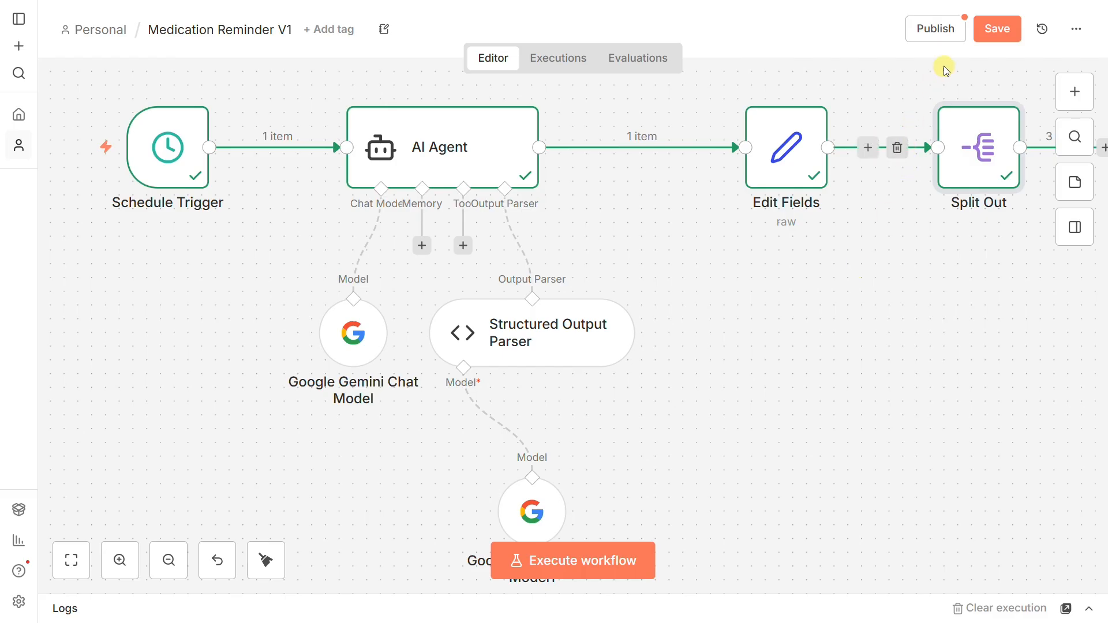
pyautogui.click(993, 41)
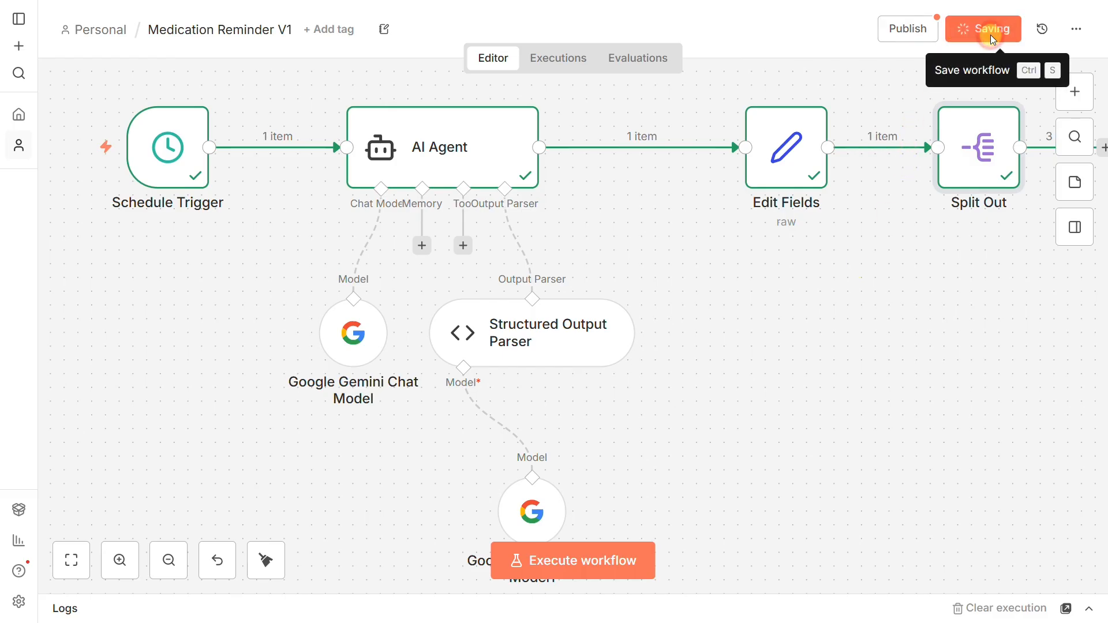
pyautogui.click(862, 366)
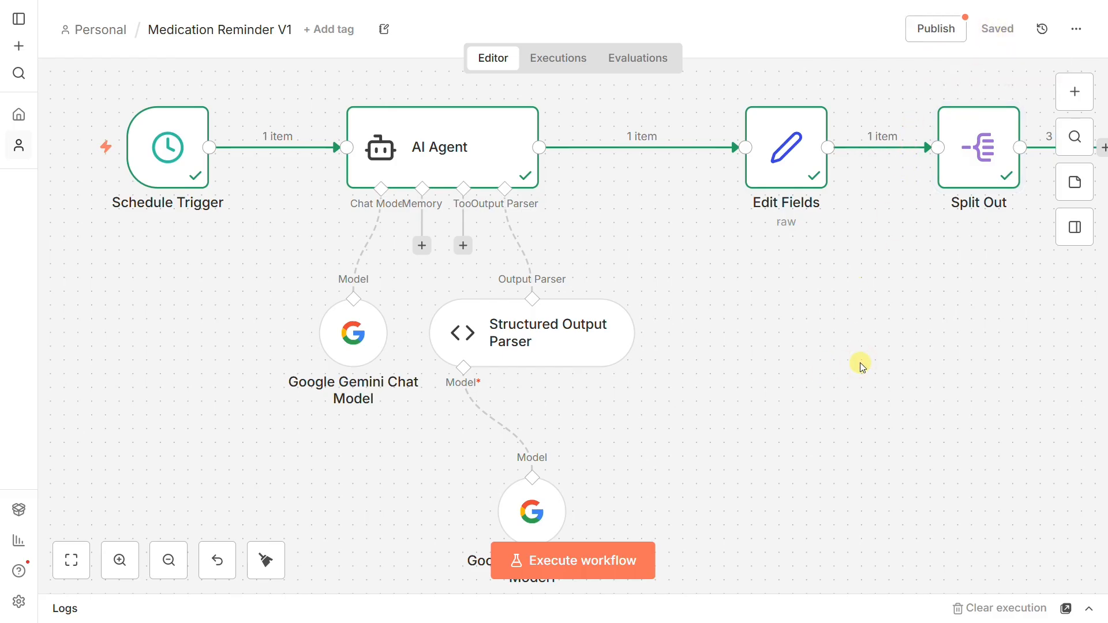
# Step: Add a Loop Over Items (Split in Batches) node after Split Out with a batch size of 1
pyautogui.press('1')
pyautogui.click(975, 158)
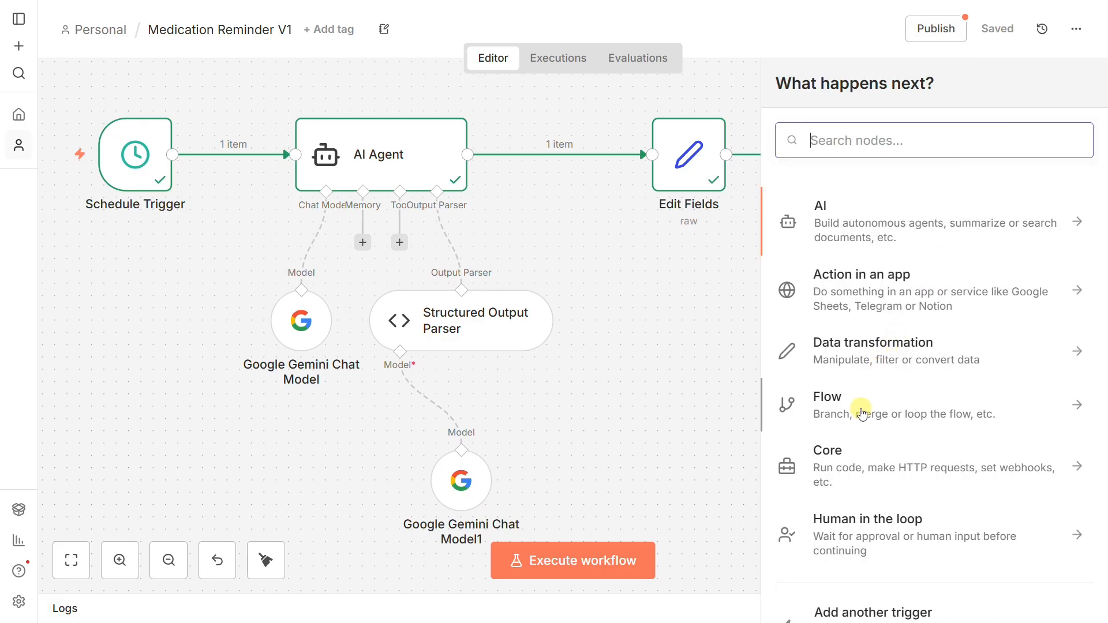
pyautogui.click(862, 412)
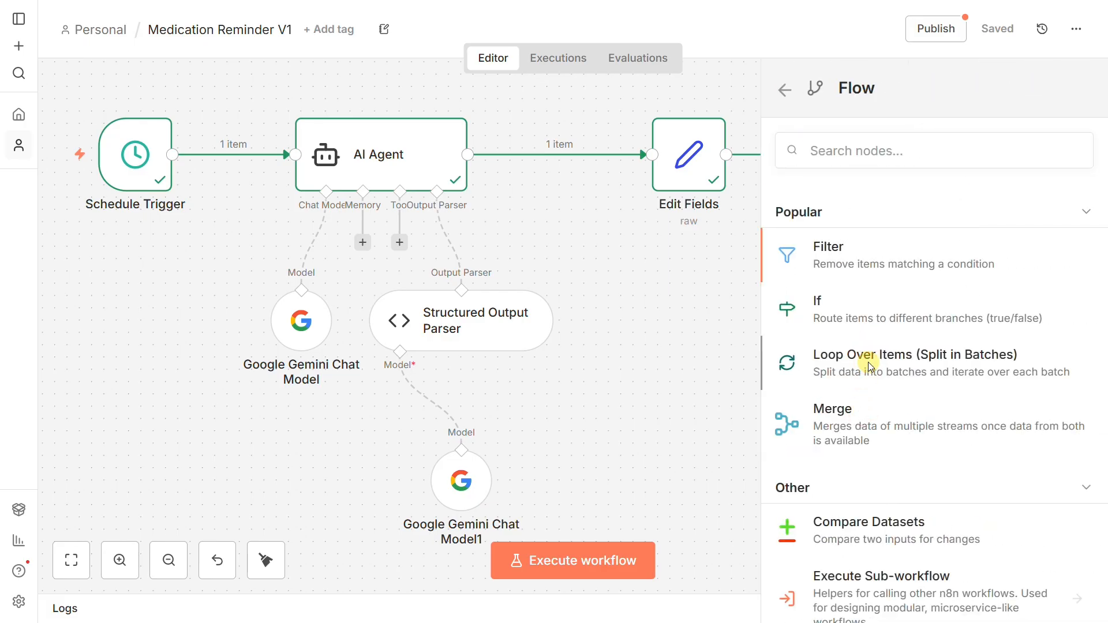
pyautogui.click(871, 366)
pyautogui.click(419, 199)
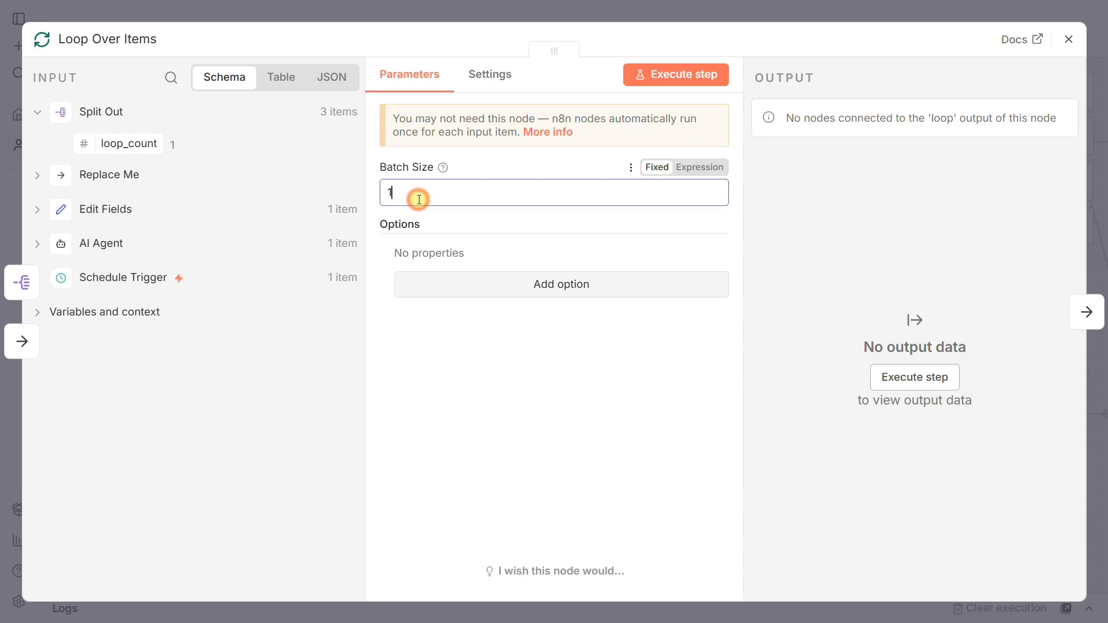
pyautogui.press('BackSpace')
pyautogui.write('1')
pyautogui.click(452, 333)
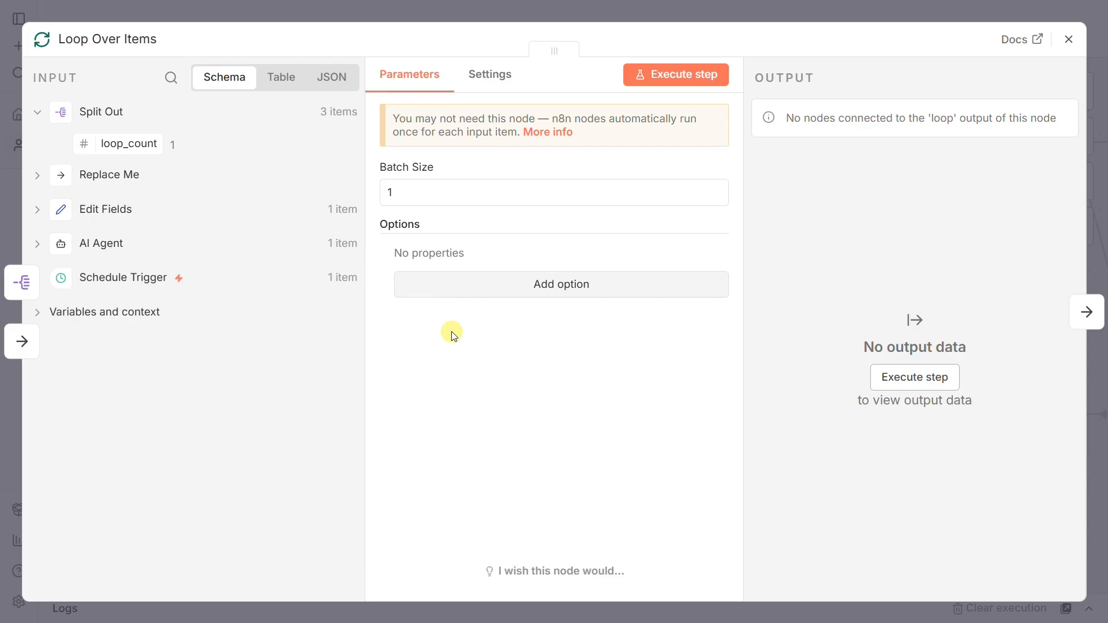
# Step: Execute the Loop Over Items step and check the loop_count output in its Loop Branch
pyautogui.click(656, 73)
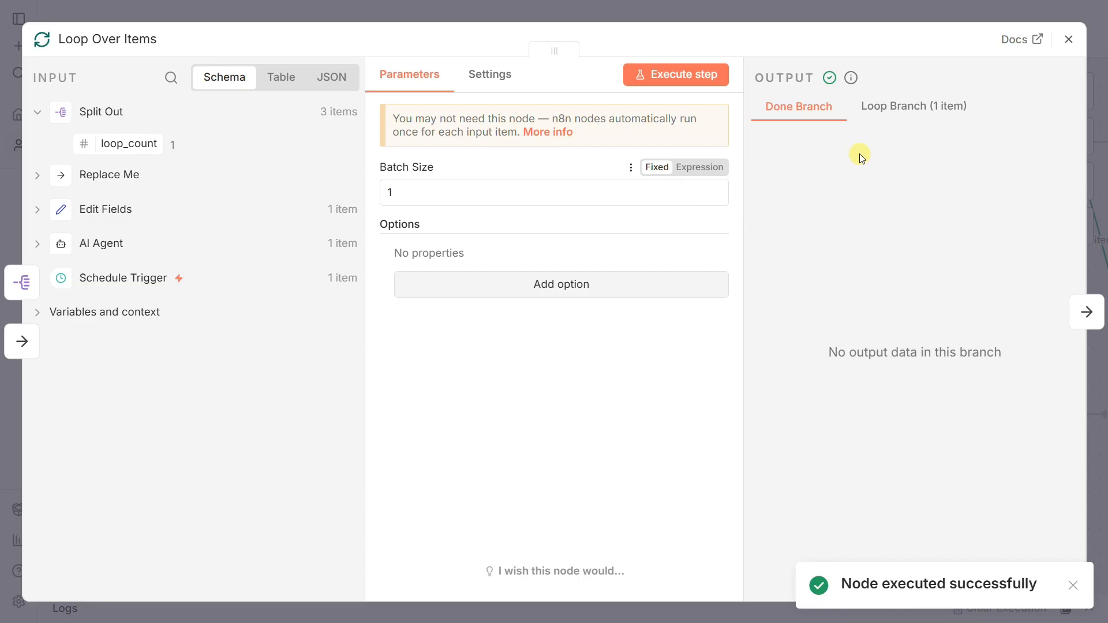
pyautogui.click(914, 107)
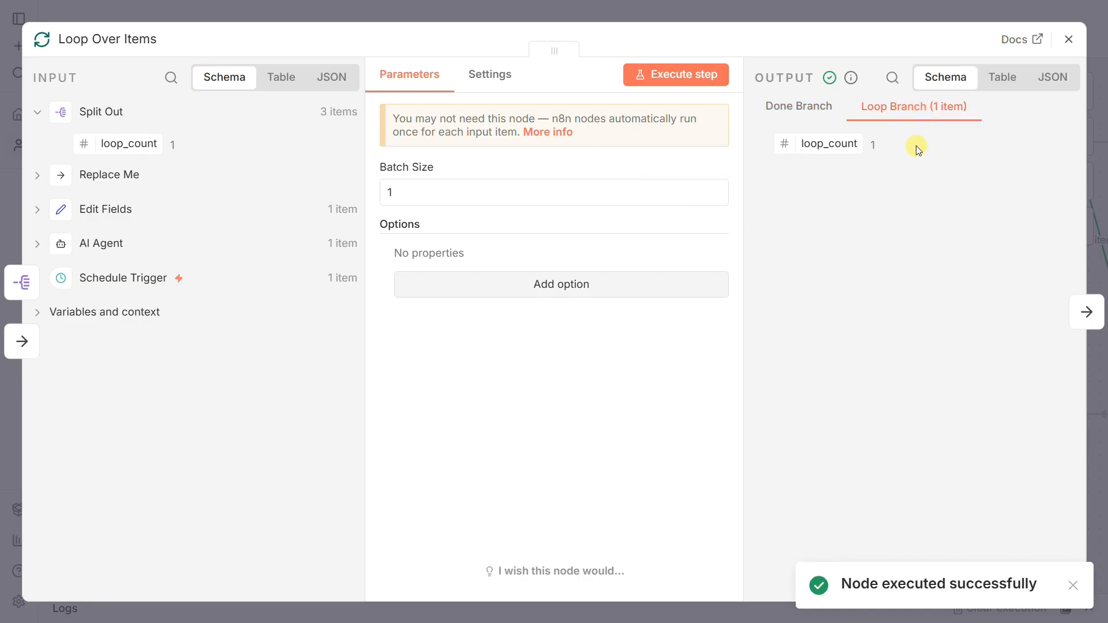
pyautogui.moveTo(922, 147); pyautogui.dragTo(783, 153)
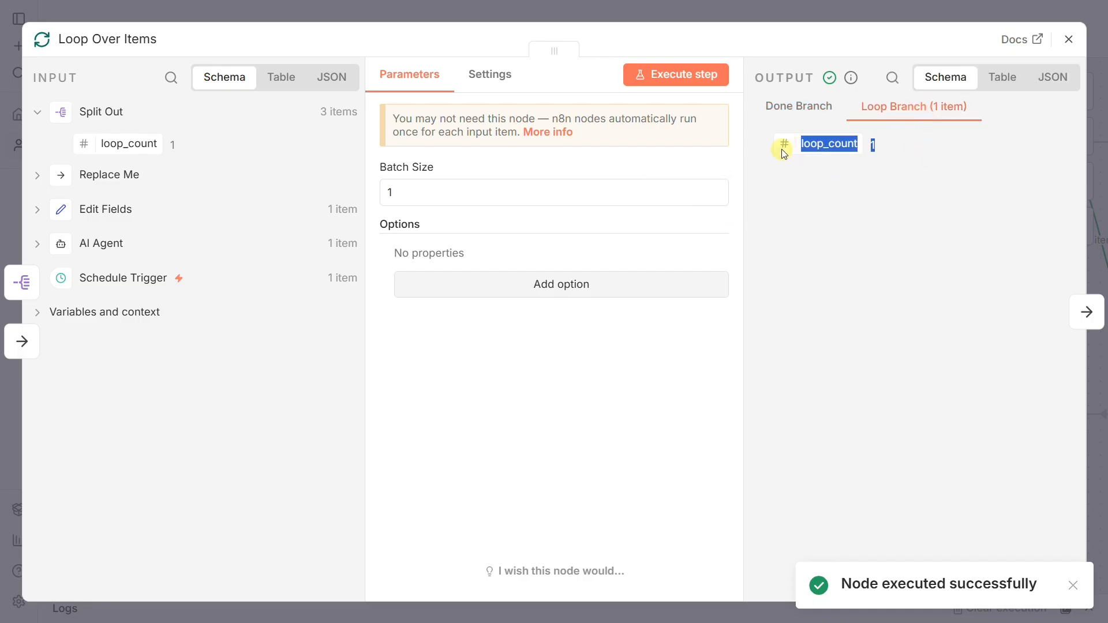
pyautogui.click(823, 268)
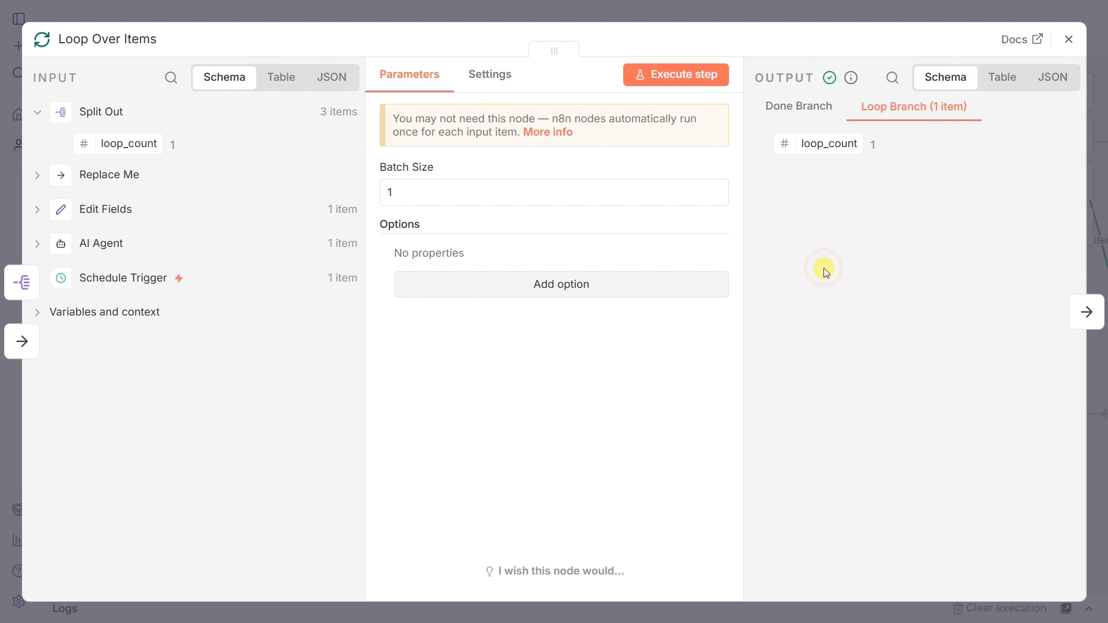
pyautogui.click(761, 13)
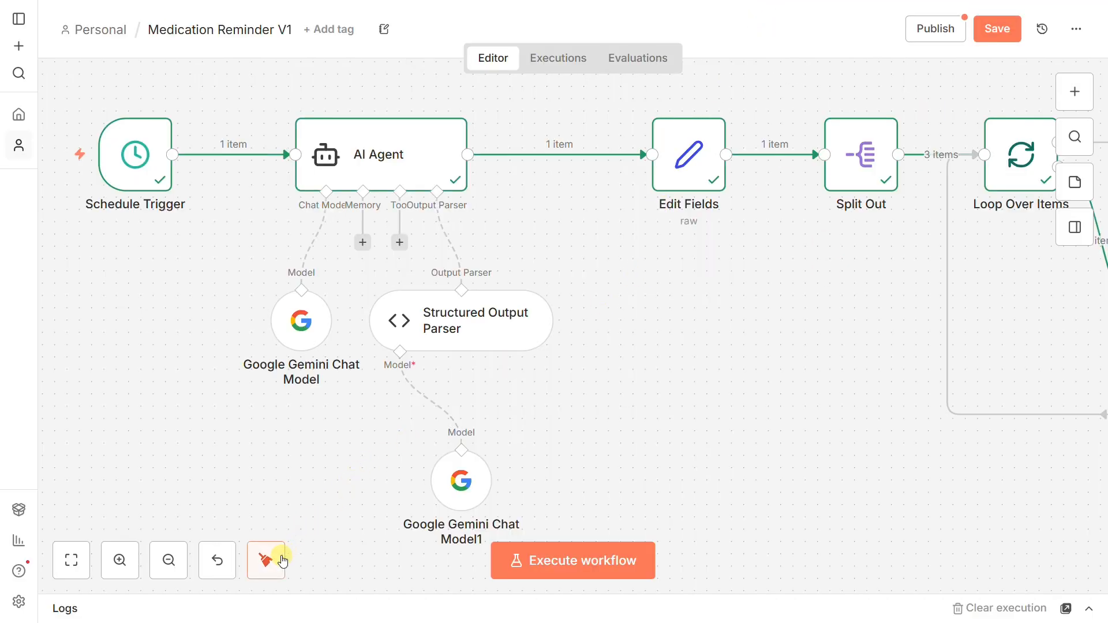
# Step: Tidy up the workflow layout and delete the Replace Me placeholder node from the loop
pyautogui.click(265, 561)
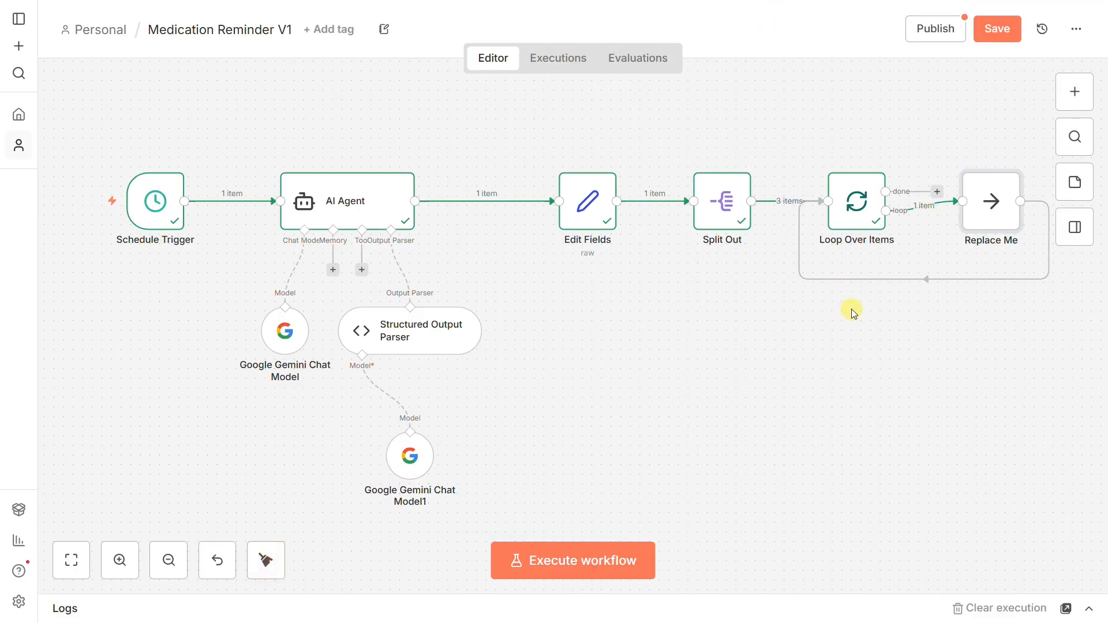
pyautogui.click(997, 160)
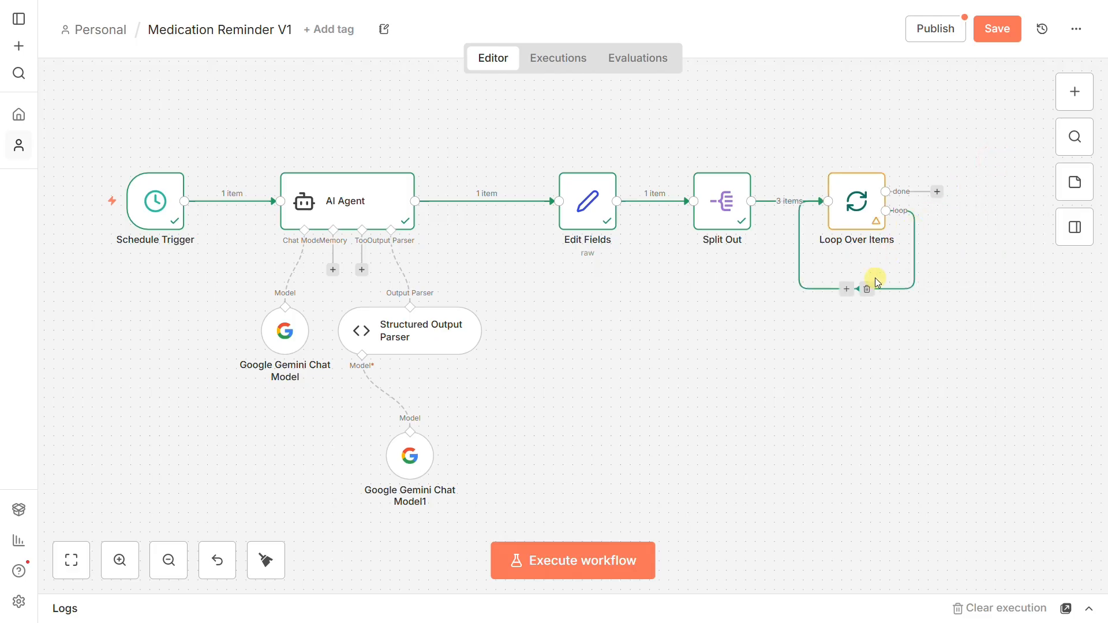
# Step: Delete the connection that loops back into Loop Over Items and save the workflow
pyautogui.click(868, 289)
pyautogui.click(989, 29)
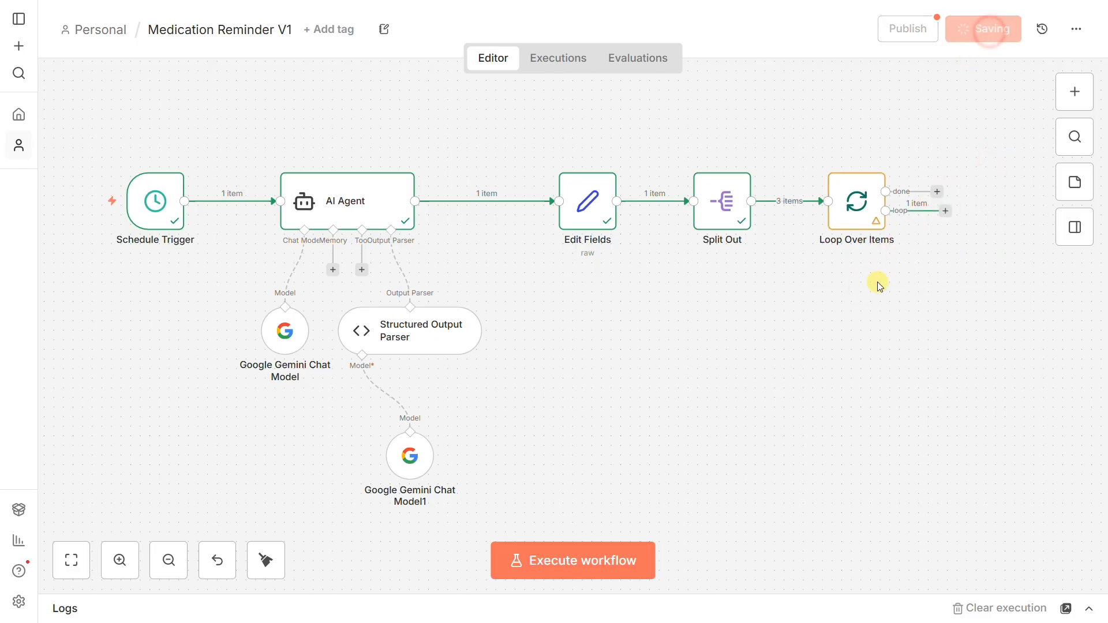
pyautogui.click(792, 366)
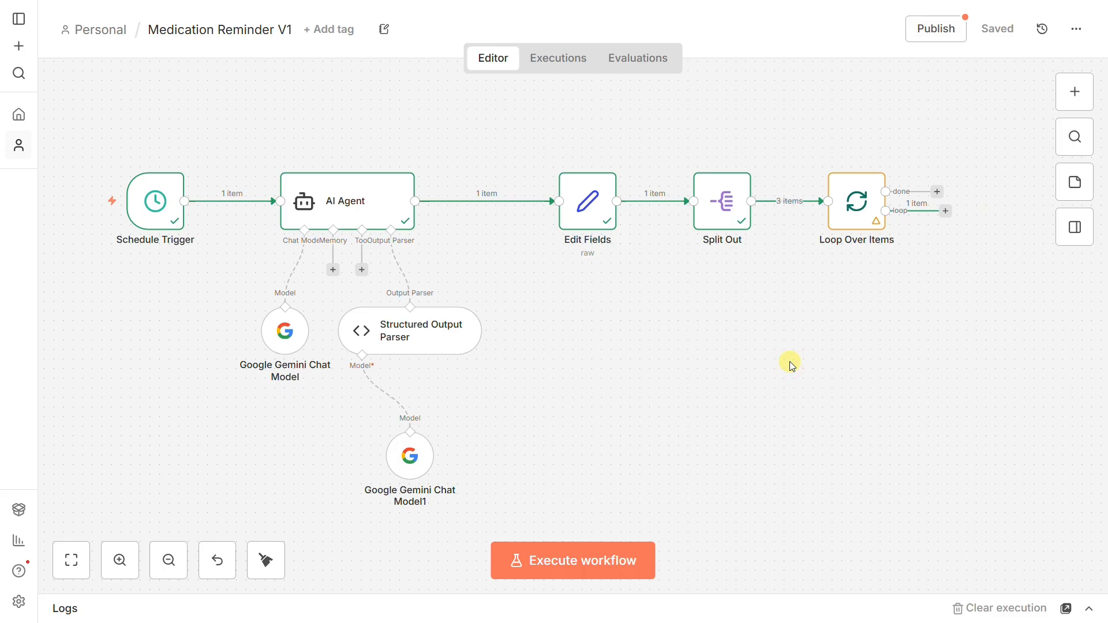
# Step: Add an If node on the loop branch of Loop Over Items and use the AI Agent's action output as the condition's first value
pyautogui.click(946, 211)
pyautogui.click(829, 399)
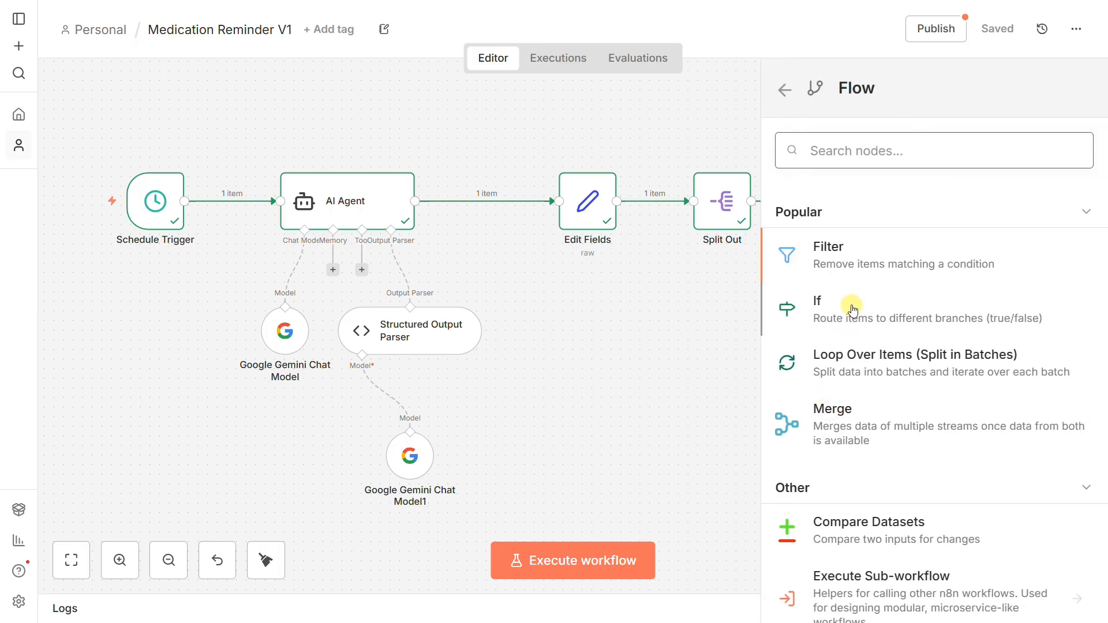
pyautogui.click(859, 302)
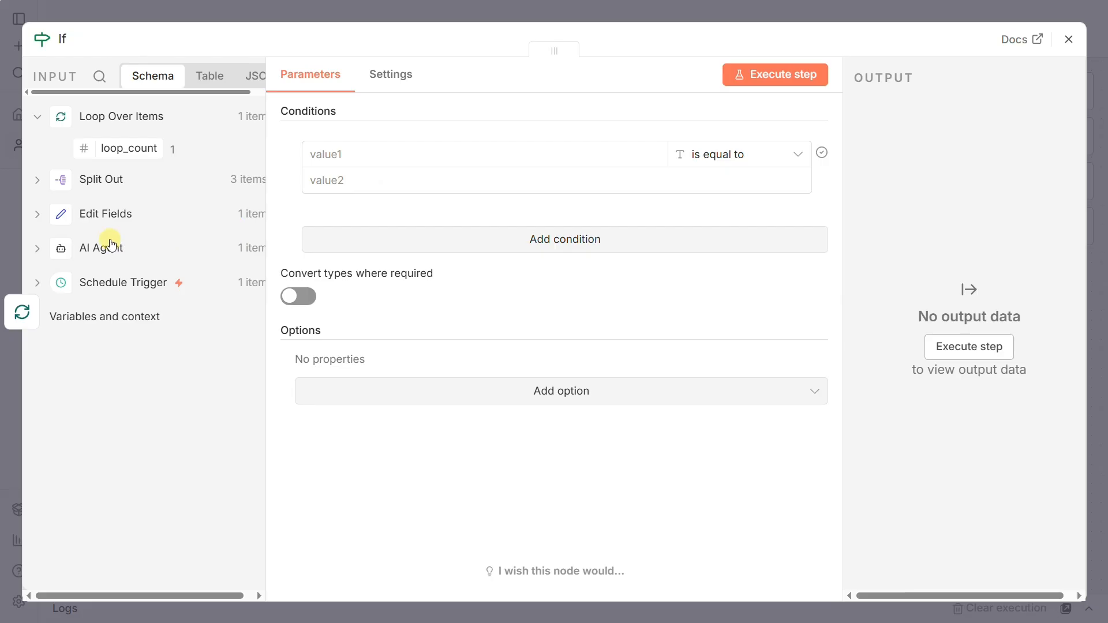
pyautogui.click(34, 251)
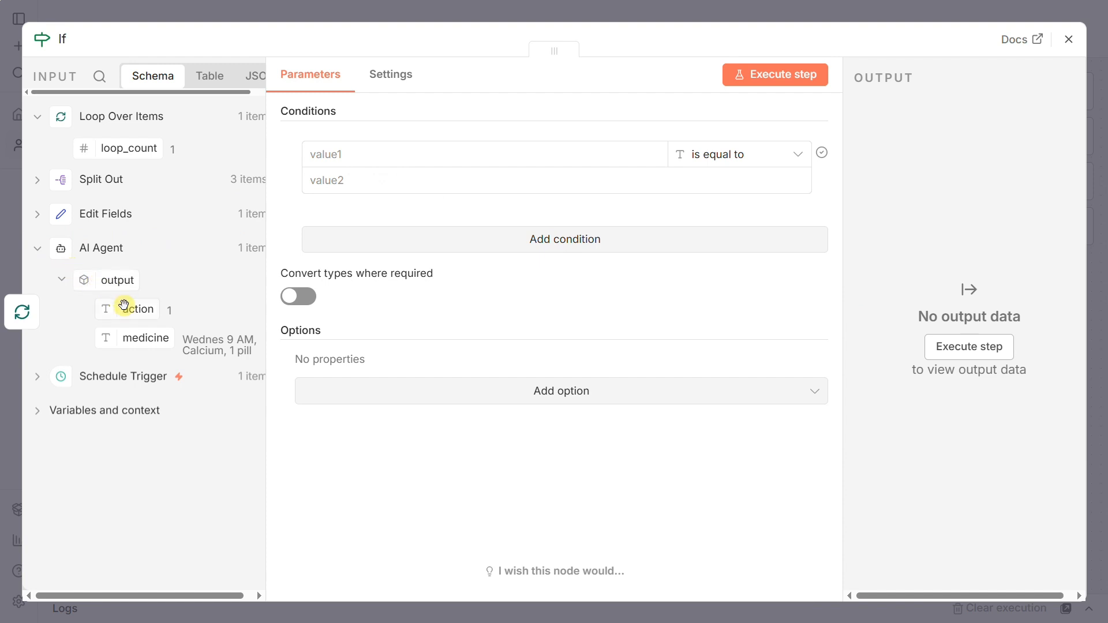
pyautogui.moveTo(128, 312); pyautogui.dragTo(408, 158)
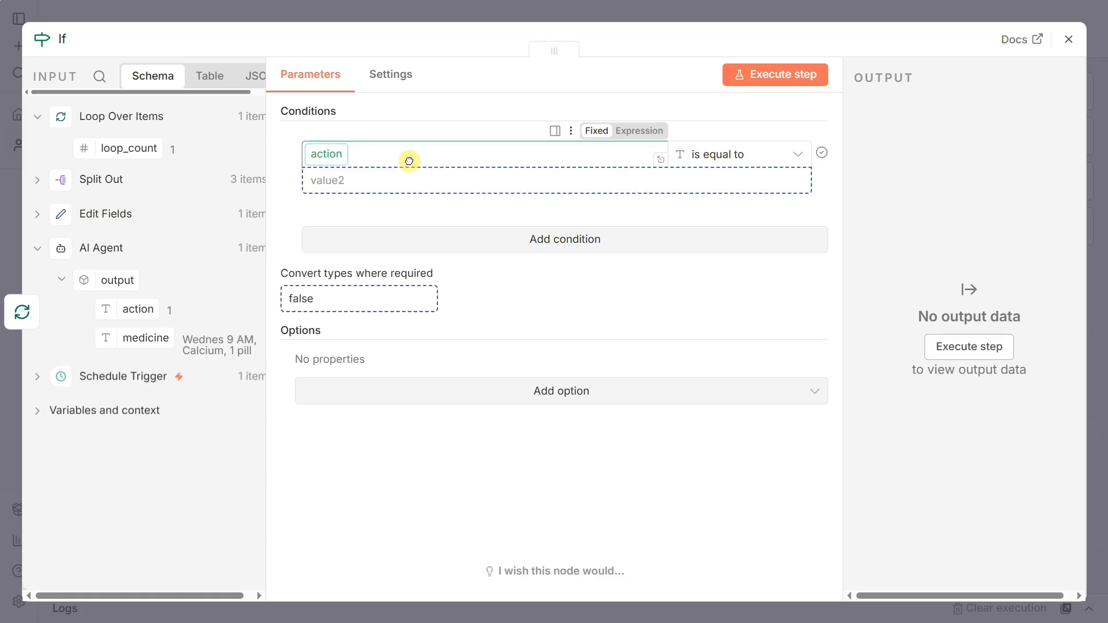
# Step: Make the If condition a Number "is equal to" comparison with 1 and enable converting types where required
pyautogui.click(710, 182)
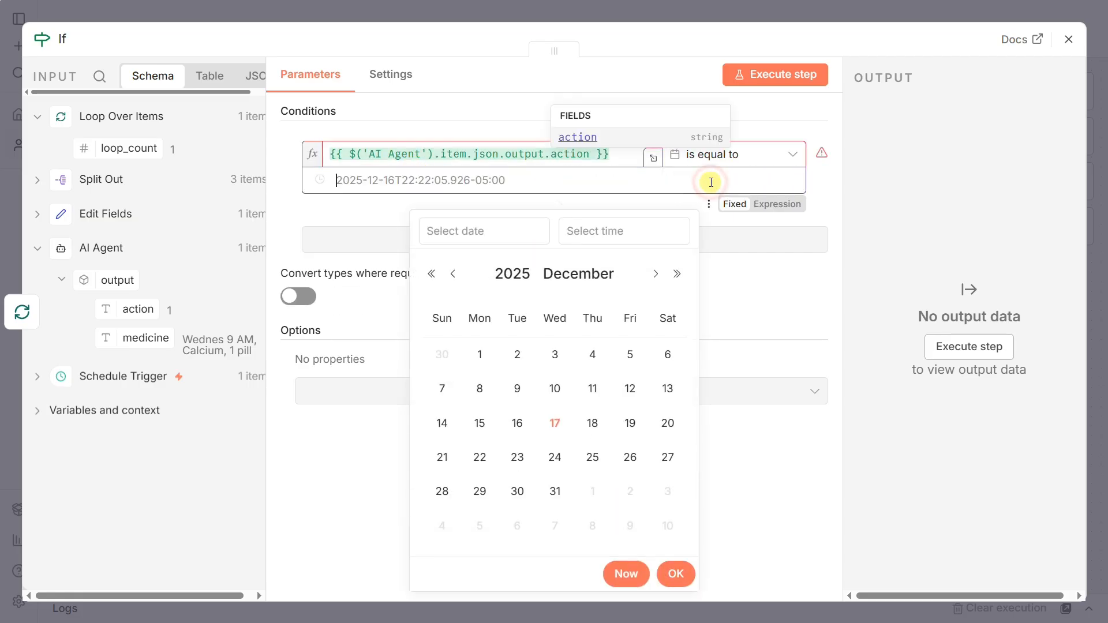
pyautogui.click(785, 157)
pyautogui.moveTo(735, 229)
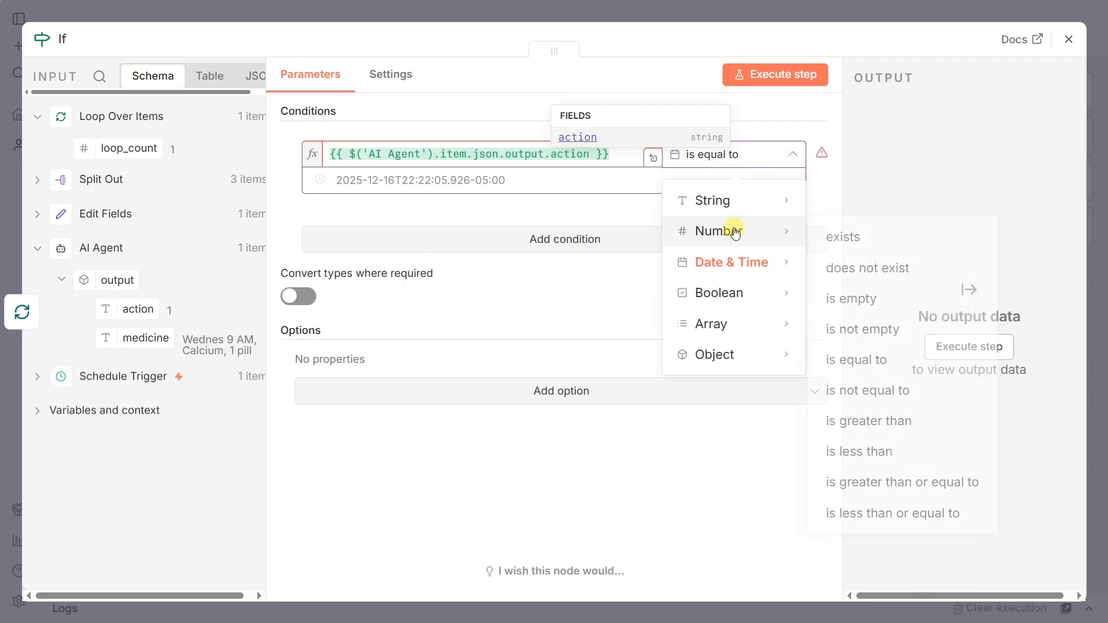
pyautogui.click(860, 359)
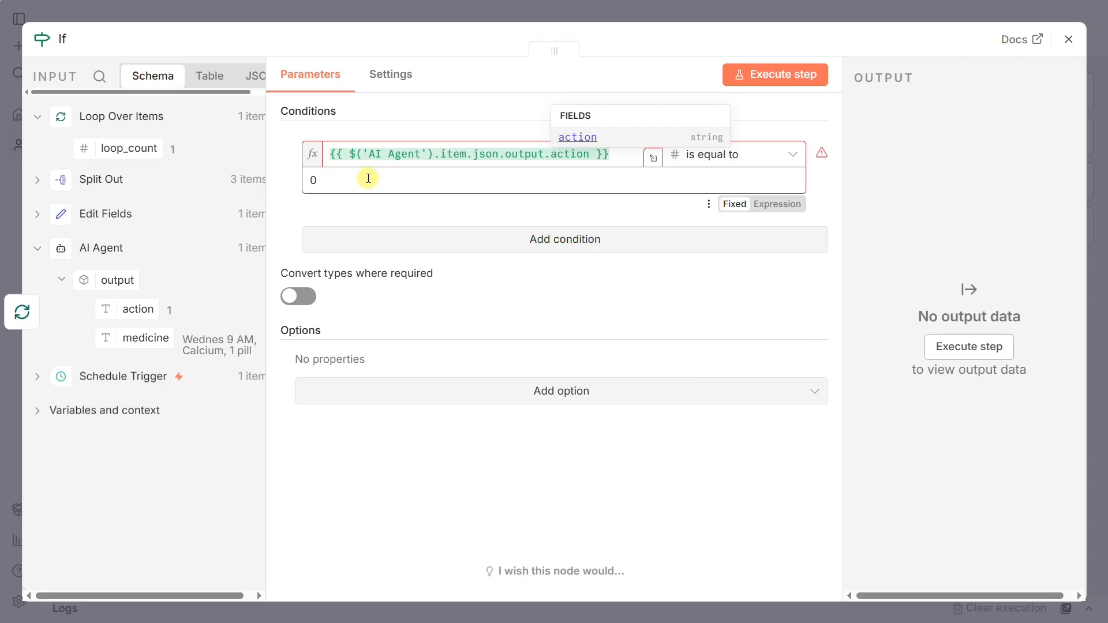
pyautogui.moveTo(367, 178); pyautogui.dragTo(304, 177)
pyautogui.write('1')
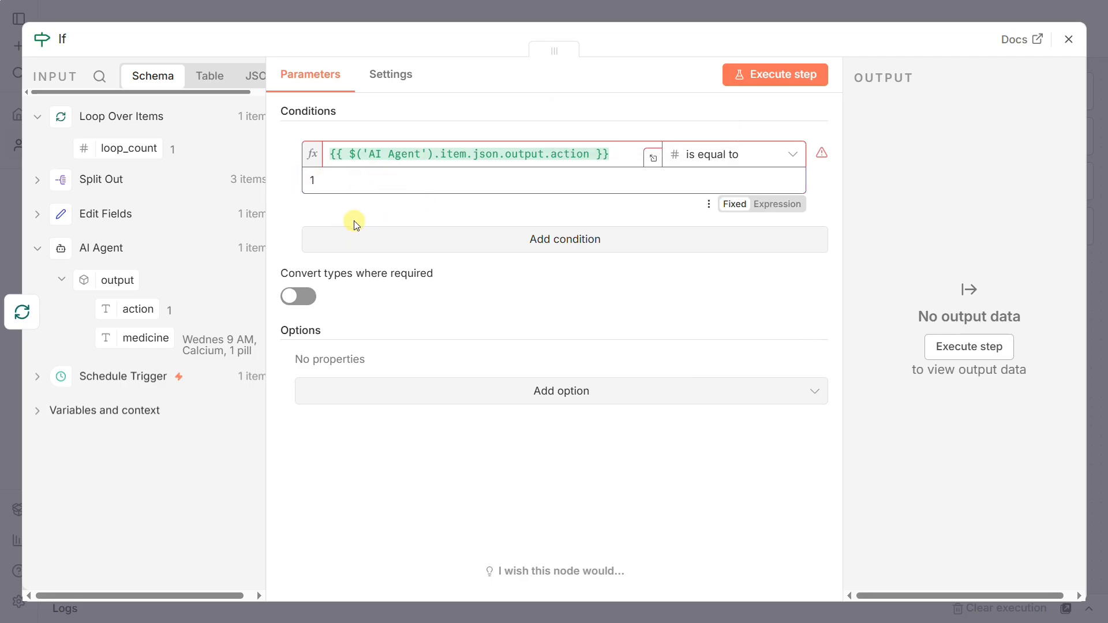
pyautogui.click(301, 297)
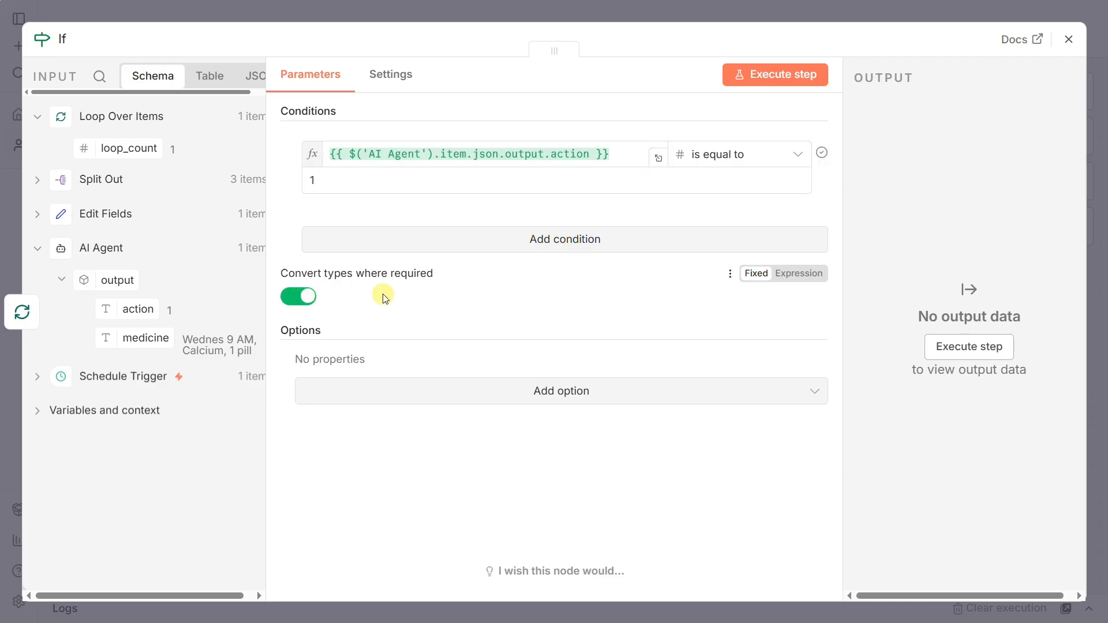
# Step: Execute the If step and check the loop_count output in its True Branch
pyautogui.click(770, 81)
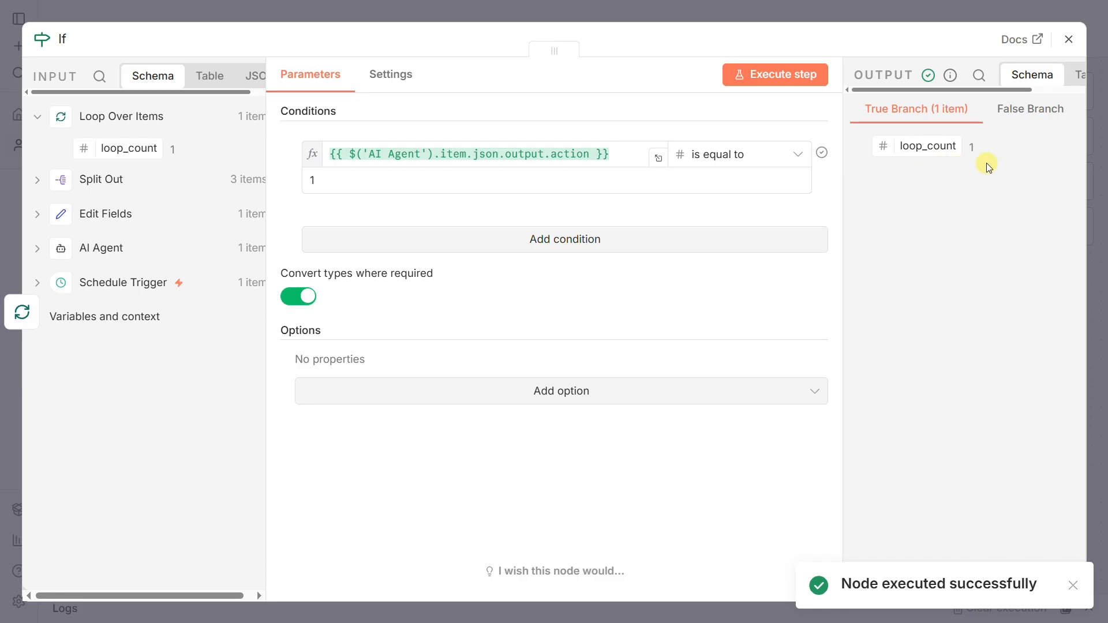
pyautogui.moveTo(935, 150); pyautogui.dragTo(887, 154)
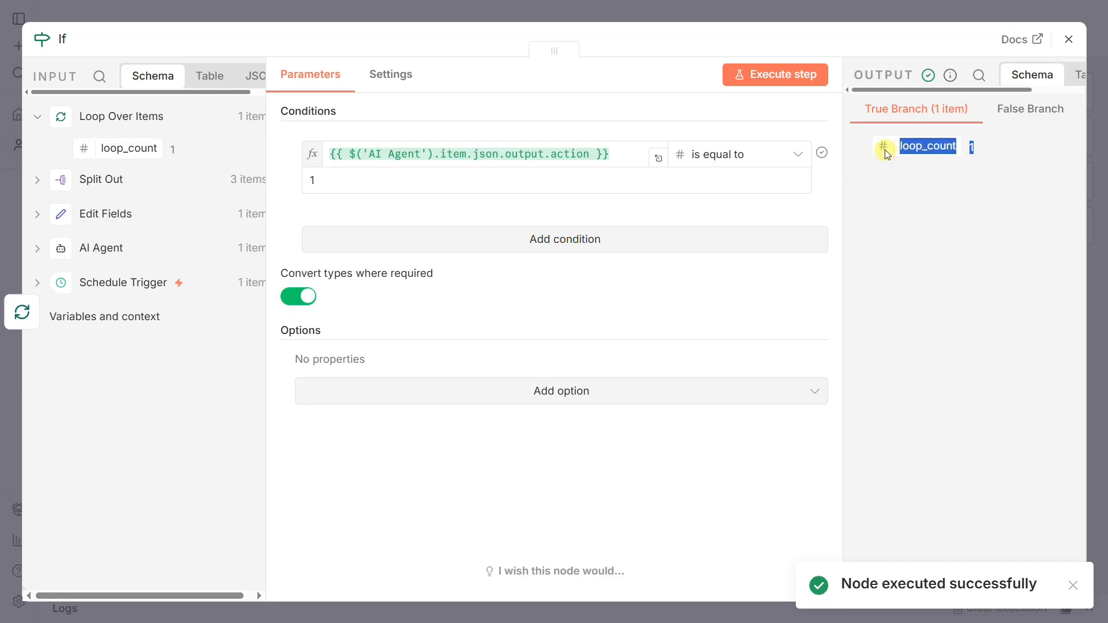
pyautogui.click(929, 249)
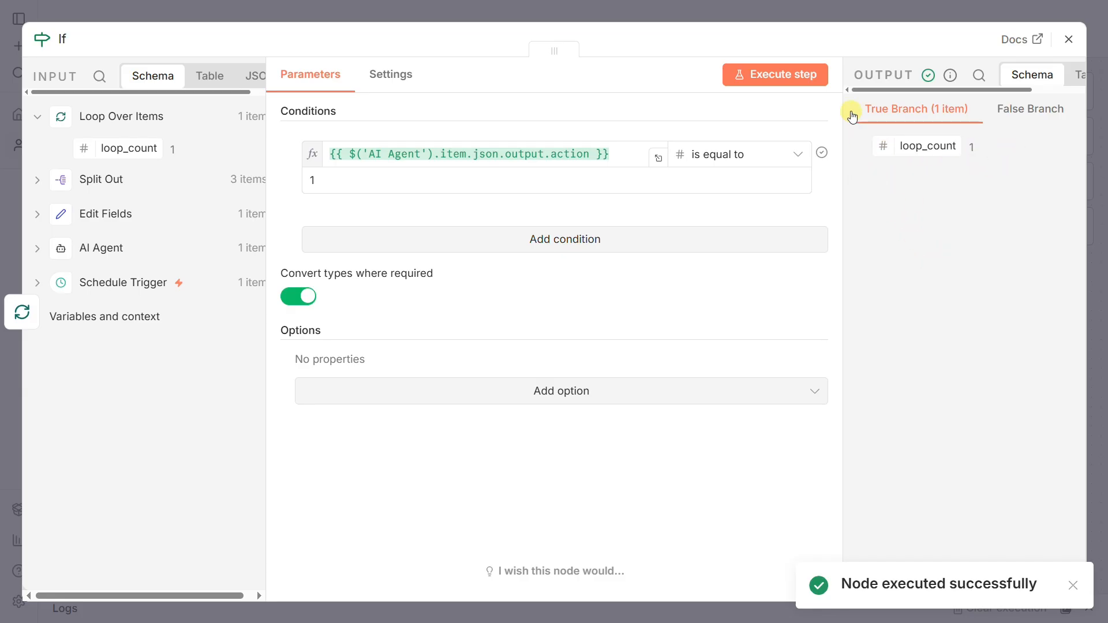
pyautogui.click(809, 14)
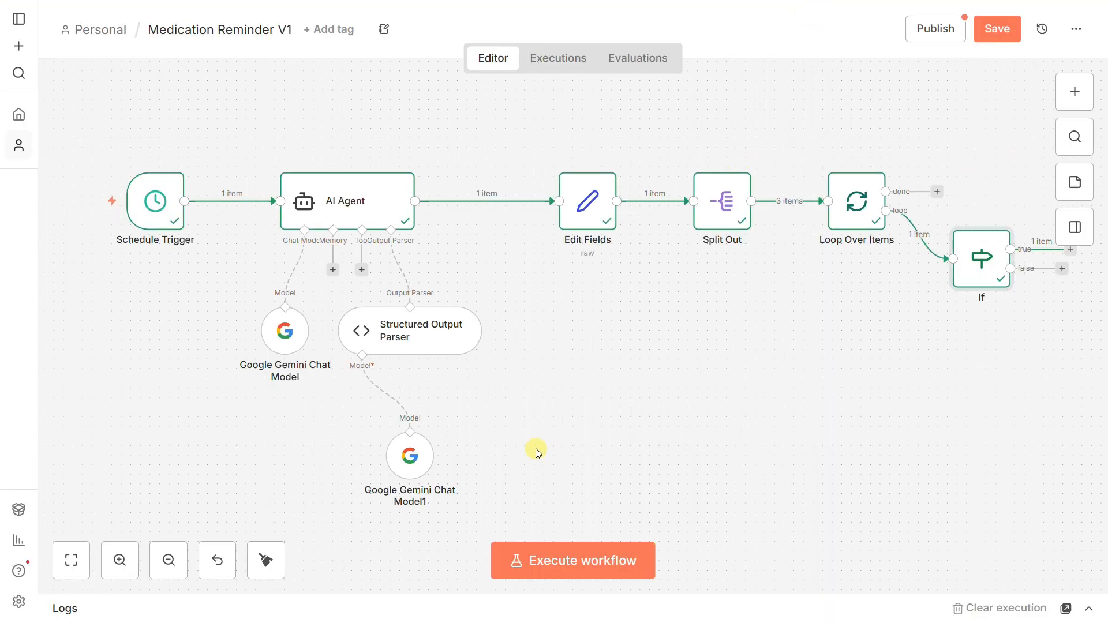
# Step: Tidy up the workflow layout with the If node in place and save the workflow
pyautogui.click(264, 560)
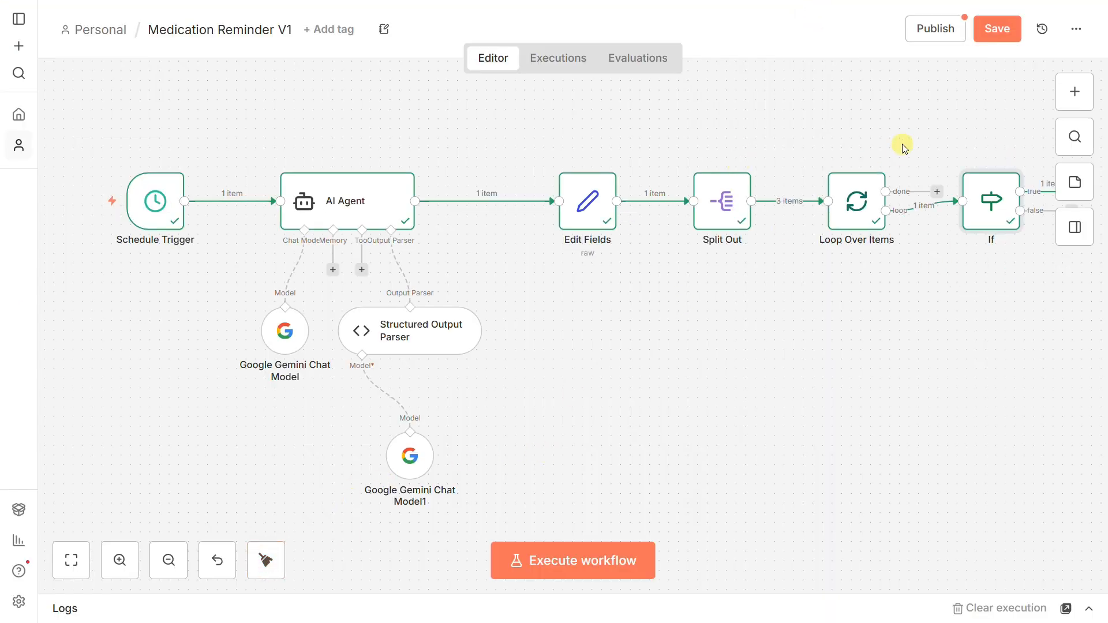
pyautogui.click(992, 30)
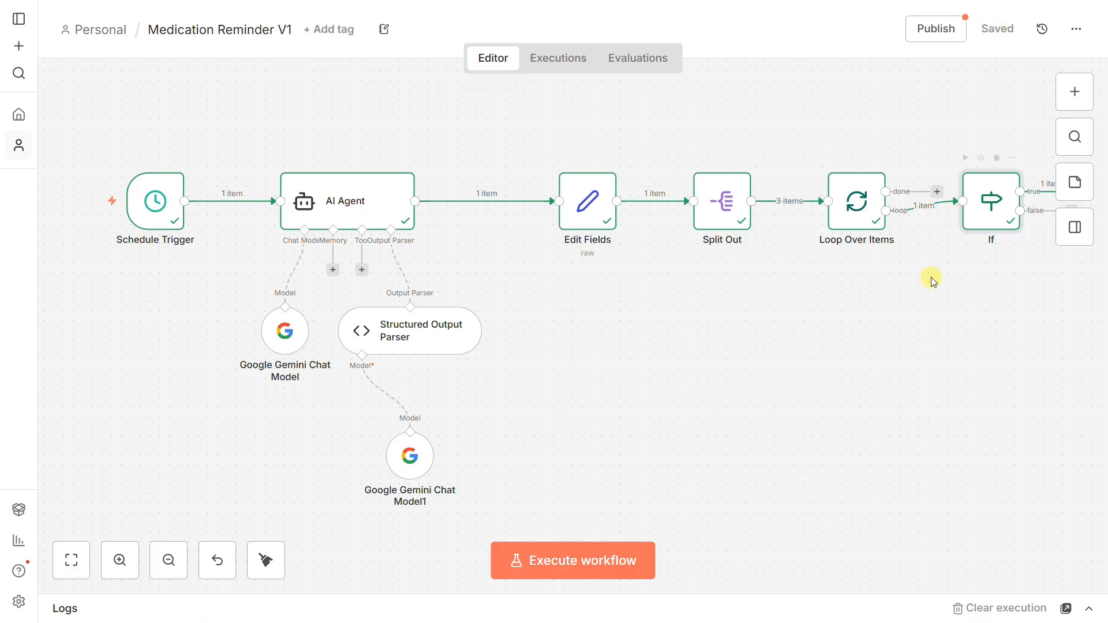
pyautogui.click(880, 379)
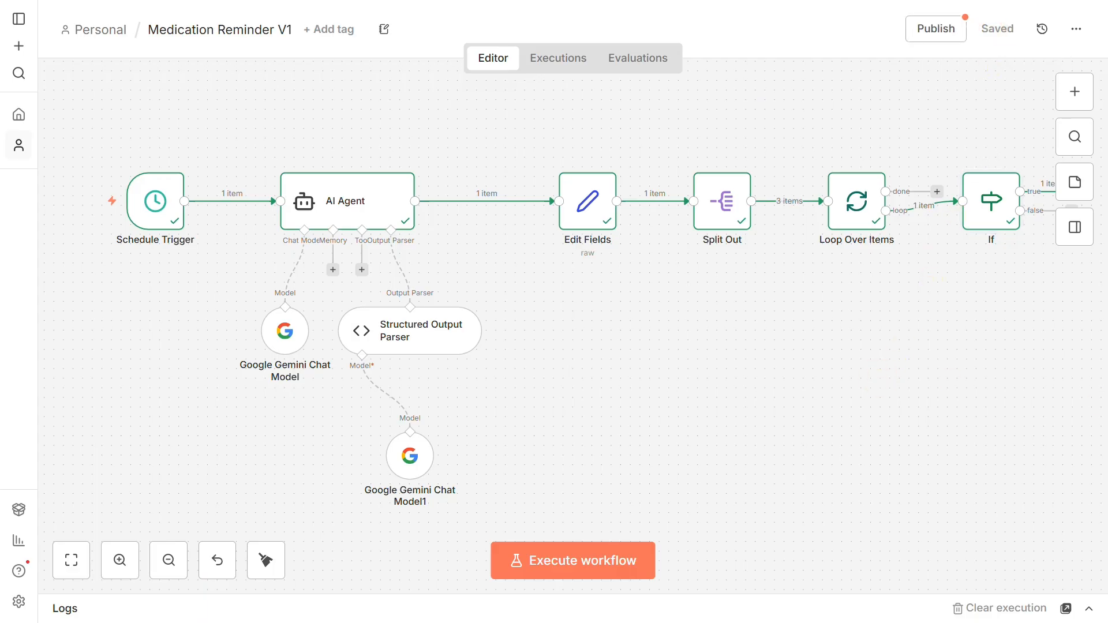
# Step: Add a Wait node on the true branch of the If node that resumes After Time Interval
pyautogui.click(1029, 188)
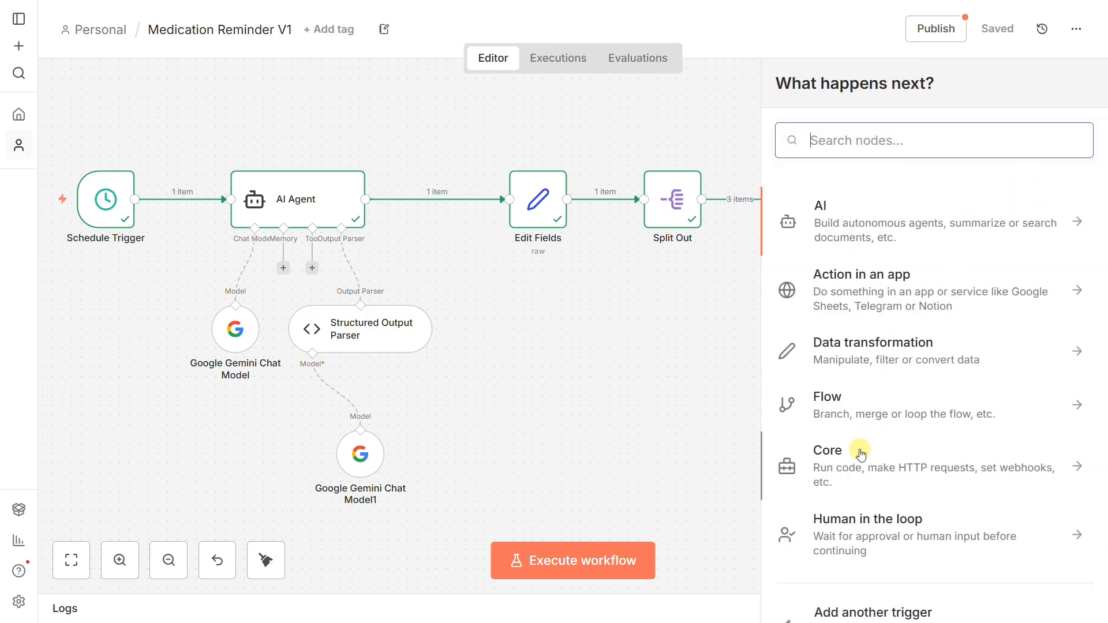
pyautogui.click(855, 404)
pyautogui.scroll(-4, 903, 403)
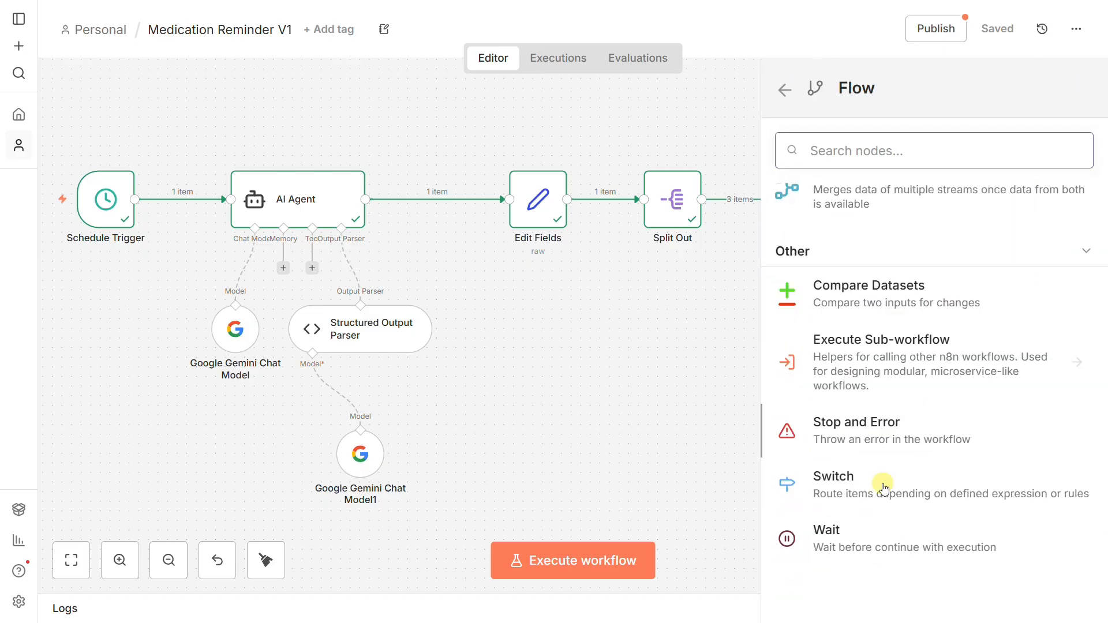
pyautogui.click(784, 530)
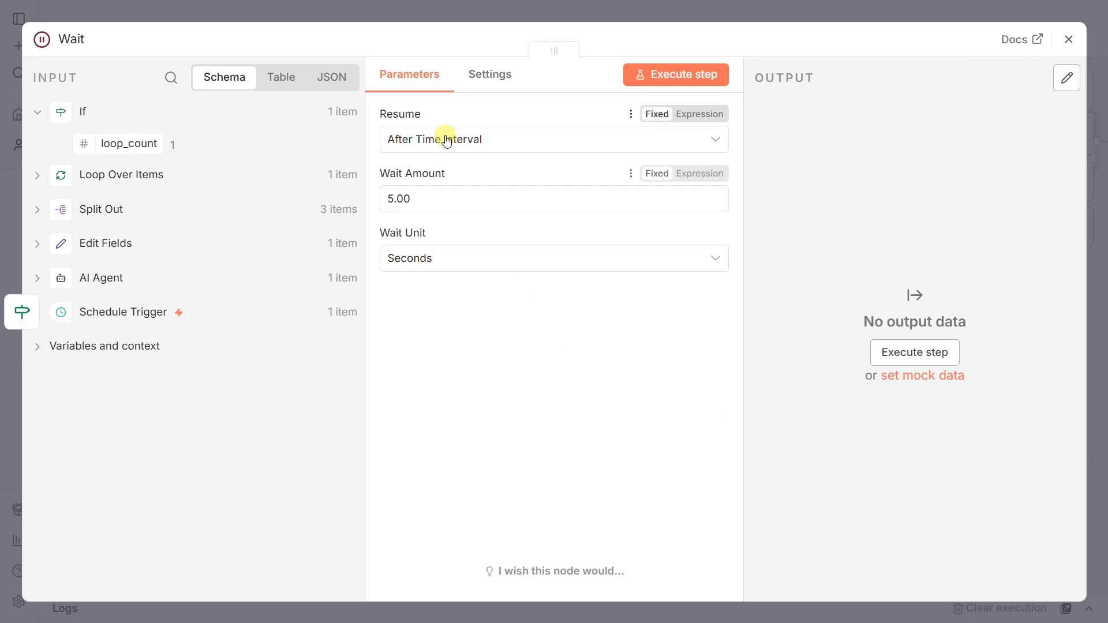
pyautogui.click(447, 140)
pyautogui.click(455, 180)
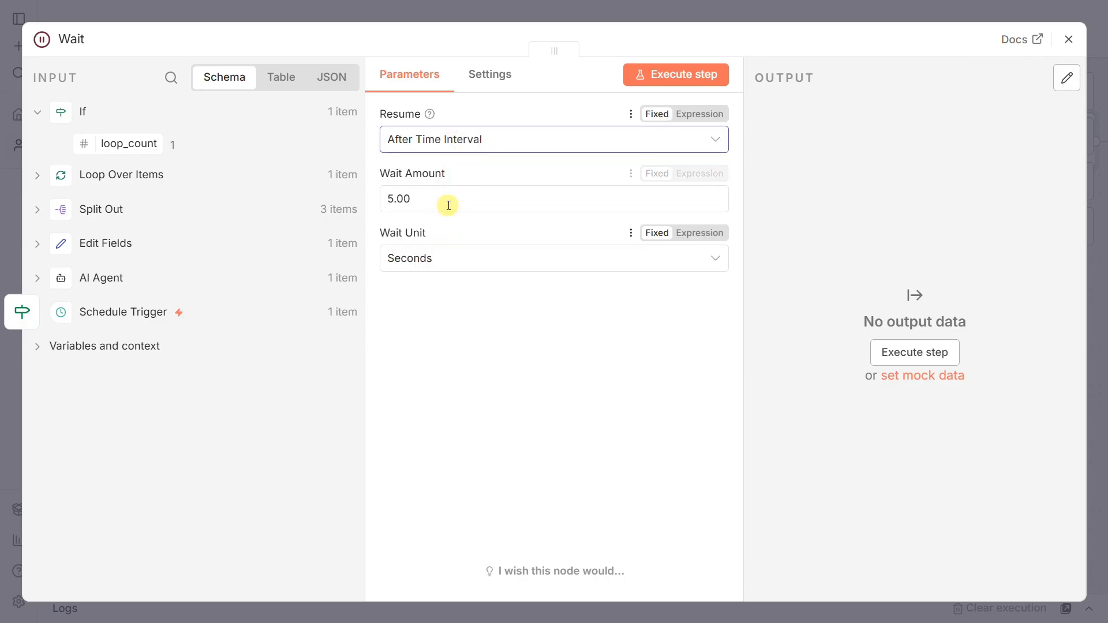
# Step: Set the Wait node's wait amount to 1 and its unit to Minutes
pyautogui.click(449, 202)
pyautogui.doubleClick(449, 202)
pyautogui.write('1')
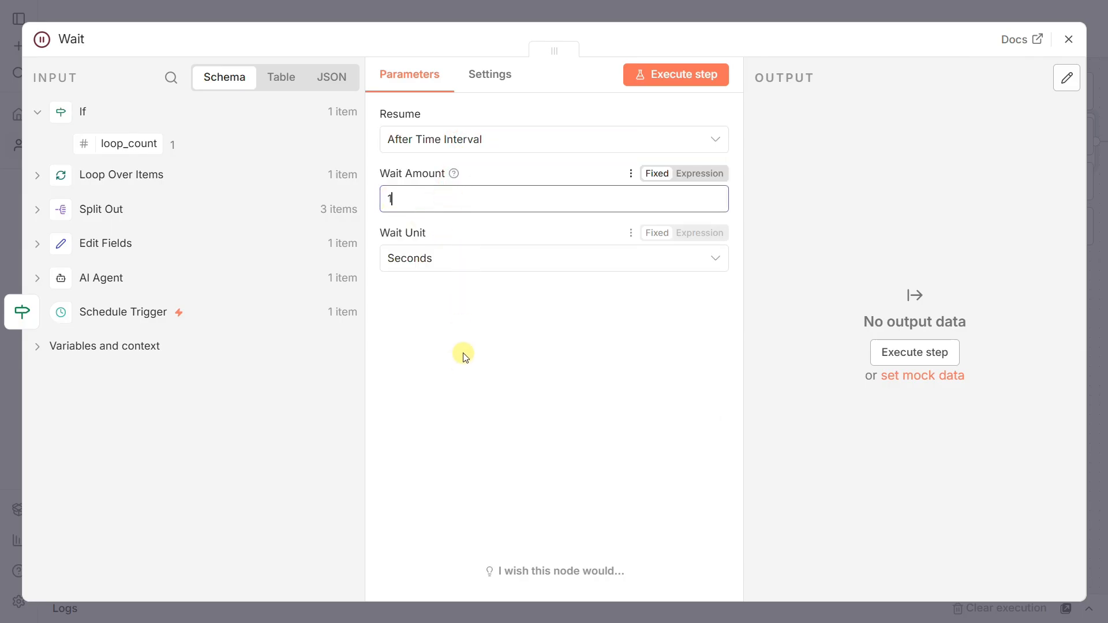
pyautogui.click(465, 357)
pyautogui.click(453, 258)
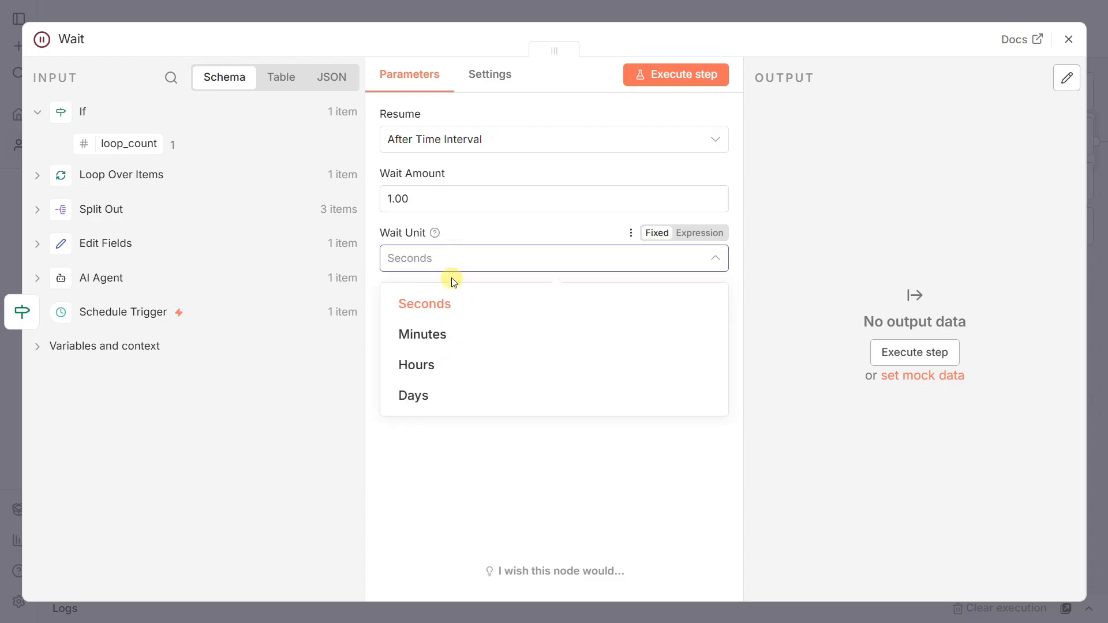
pyautogui.click(442, 332)
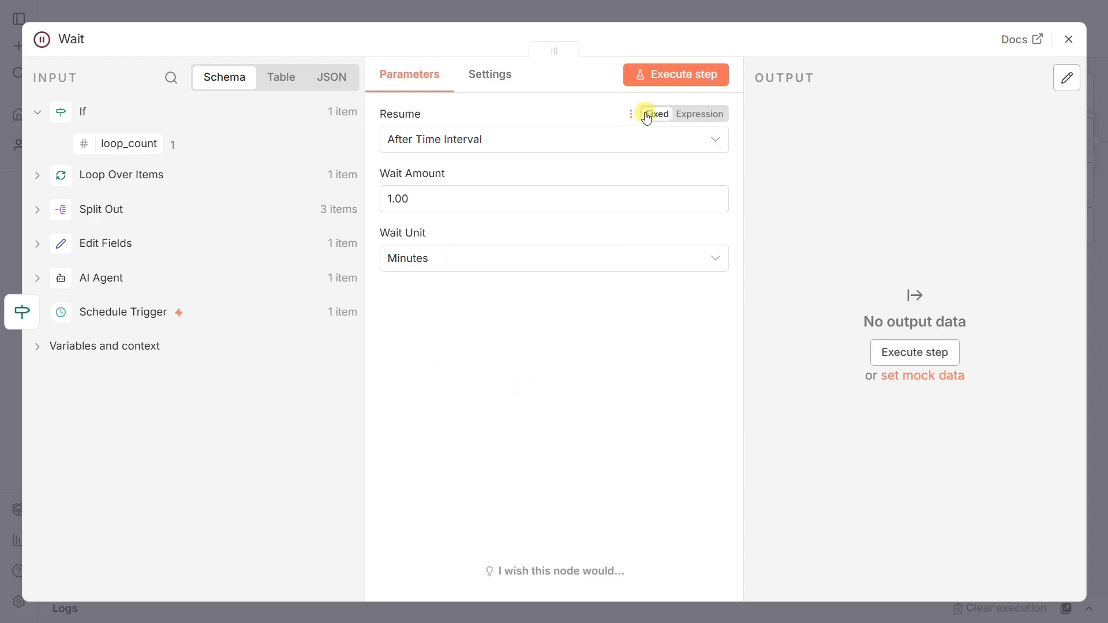
# Step: Execute the Wait step and check the loop_count in its output
pyautogui.click(676, 78)
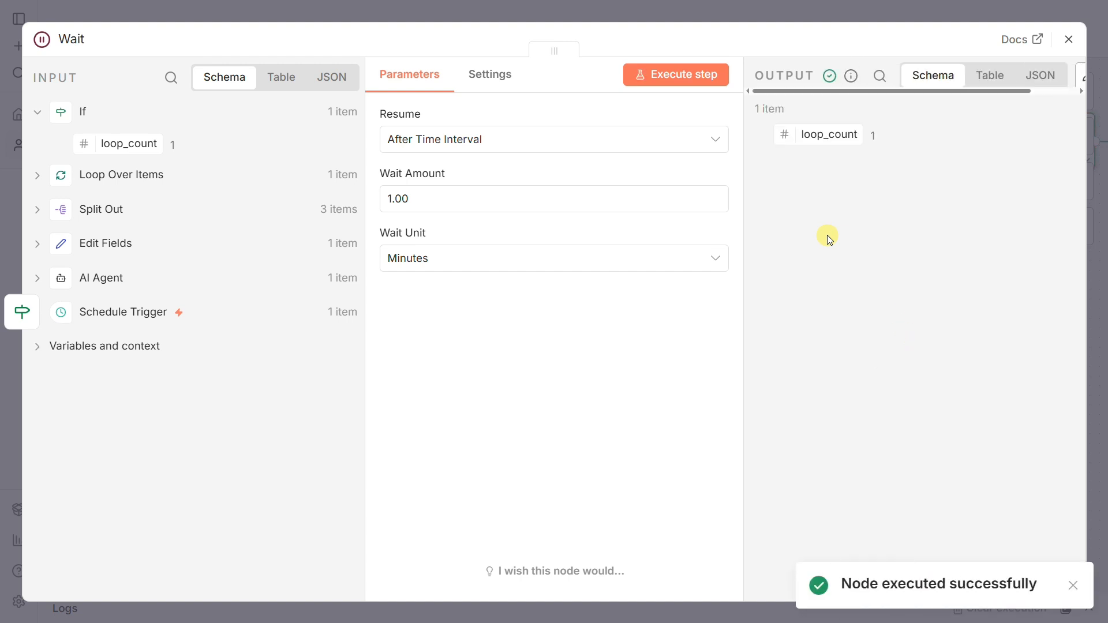
pyautogui.moveTo(890, 143); pyautogui.dragTo(786, 142)
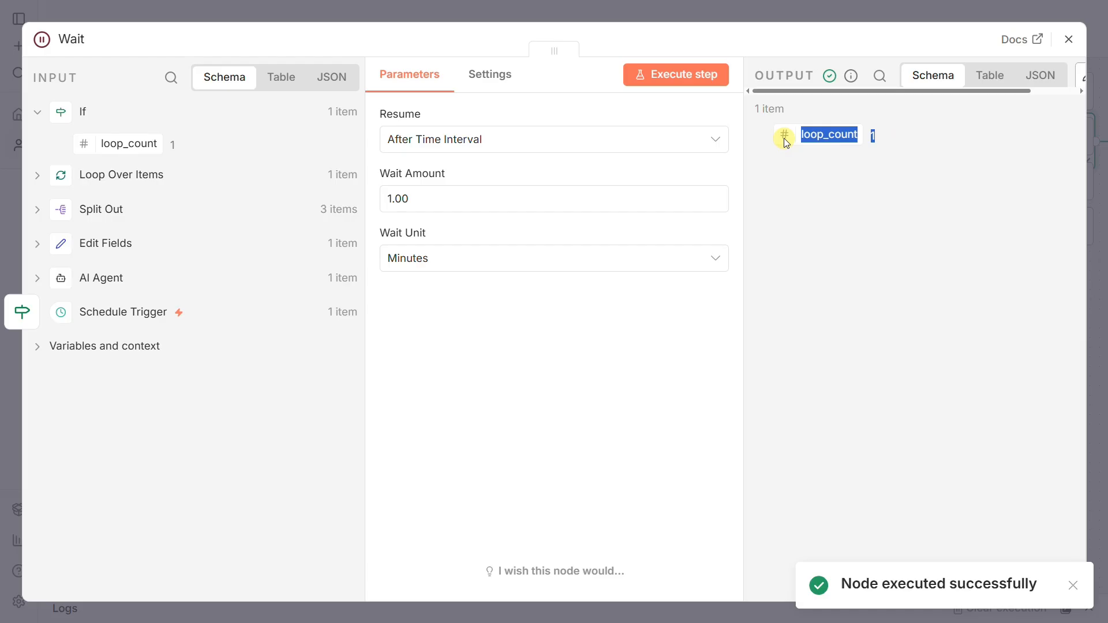
pyautogui.click(860, 298)
pyautogui.click(825, 18)
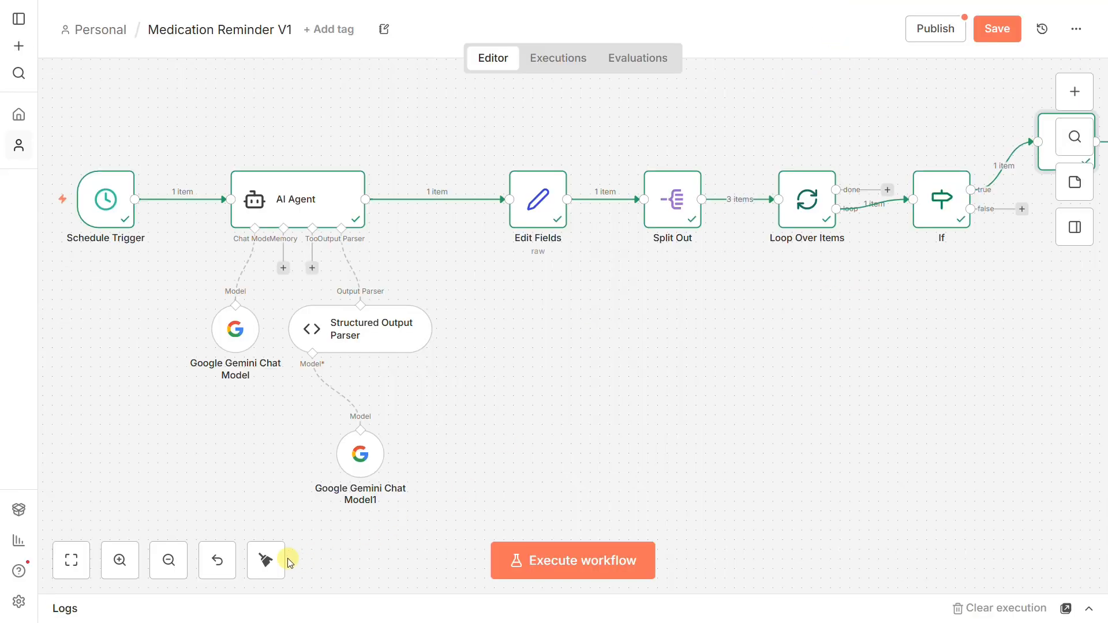
# Step: Tidy up the workflow layout with the Wait node in place and save the workflow
pyautogui.click(266, 560)
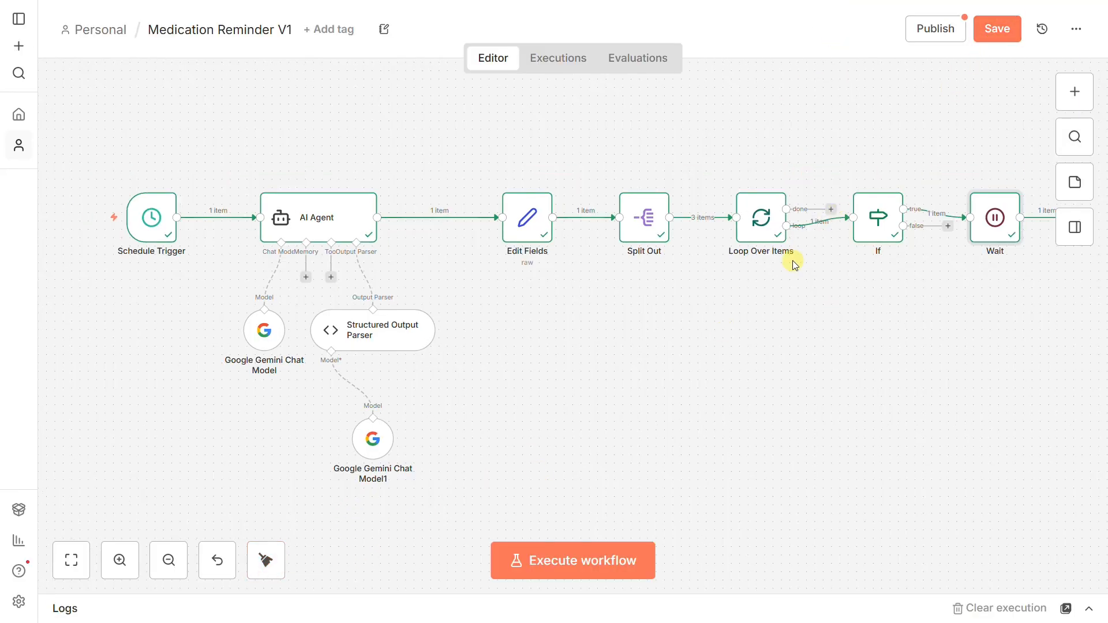
pyautogui.click(1003, 40)
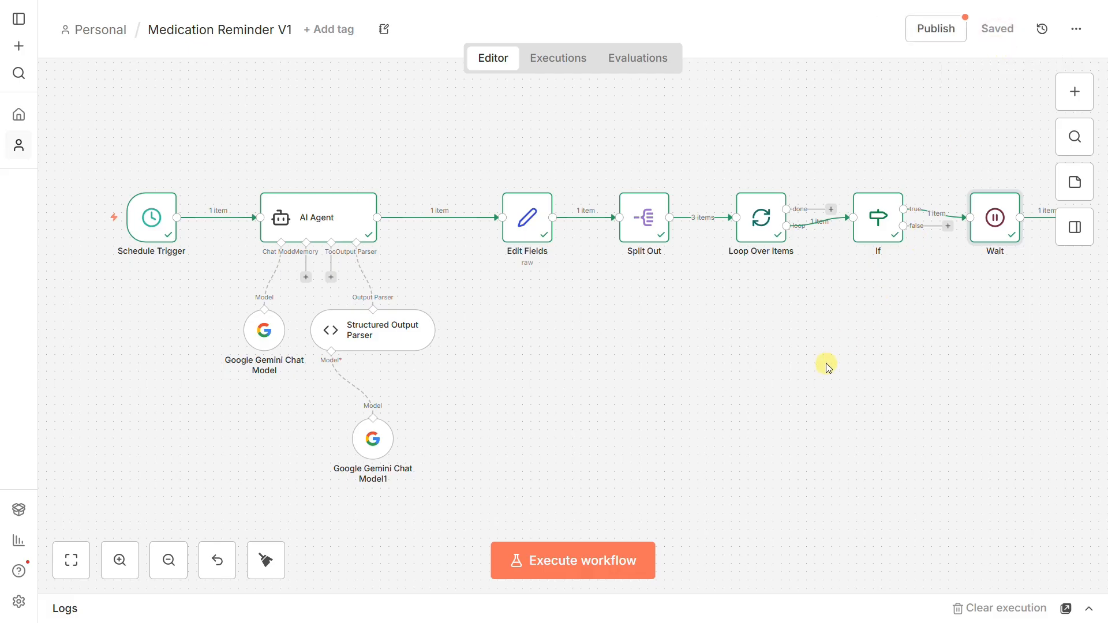
# Step: Add a Home Assistant "Call a service" node after Wait and rename it Notification
pyautogui.moveTo(835, 366); pyautogui.dragTo(775, 359)
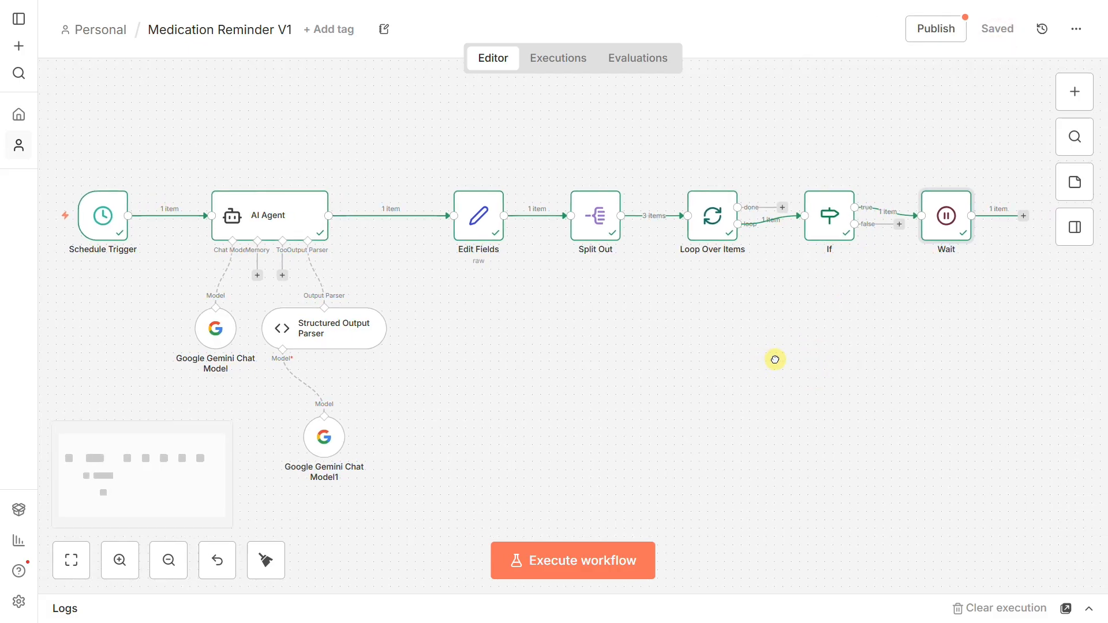
pyautogui.click(1031, 215)
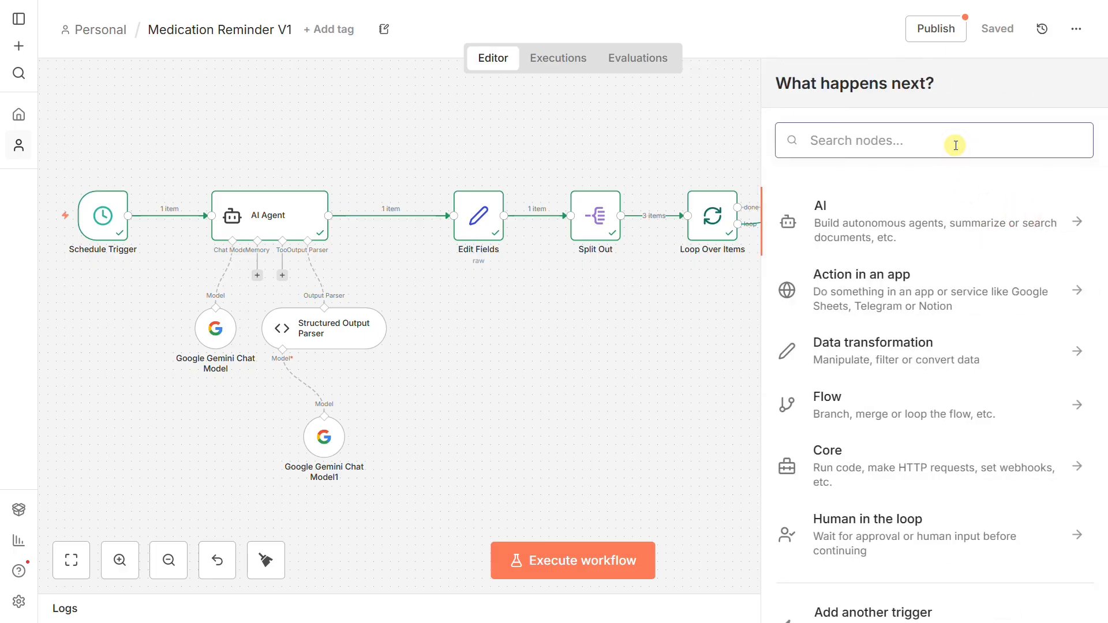
pyautogui.write('home')
pyautogui.click(909, 210)
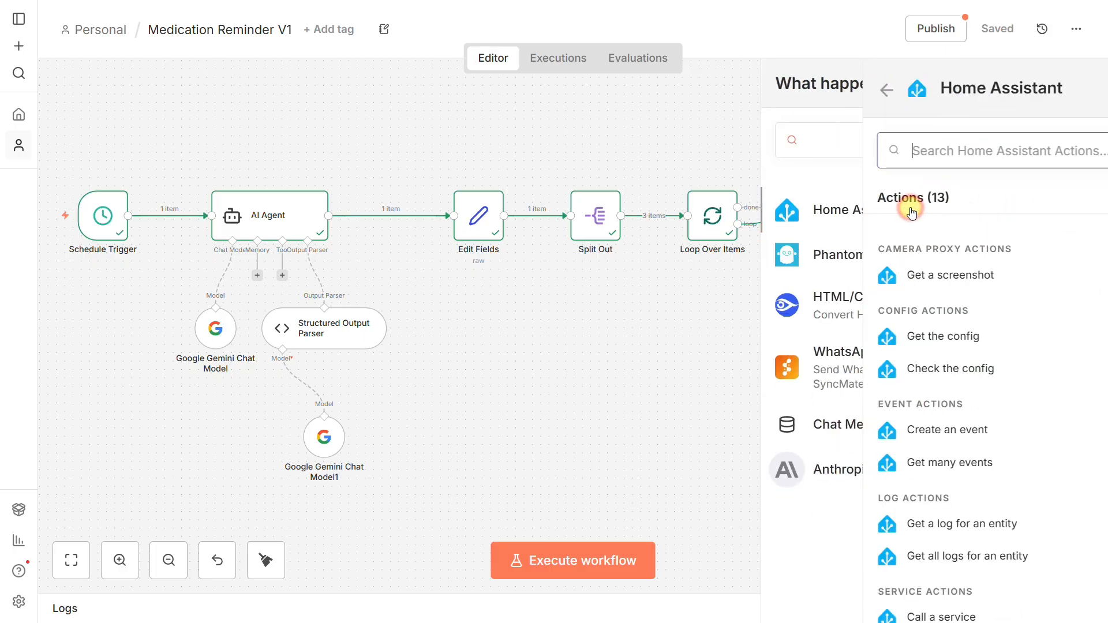
pyautogui.scroll(-5, 866, 358)
pyautogui.click(858, 482)
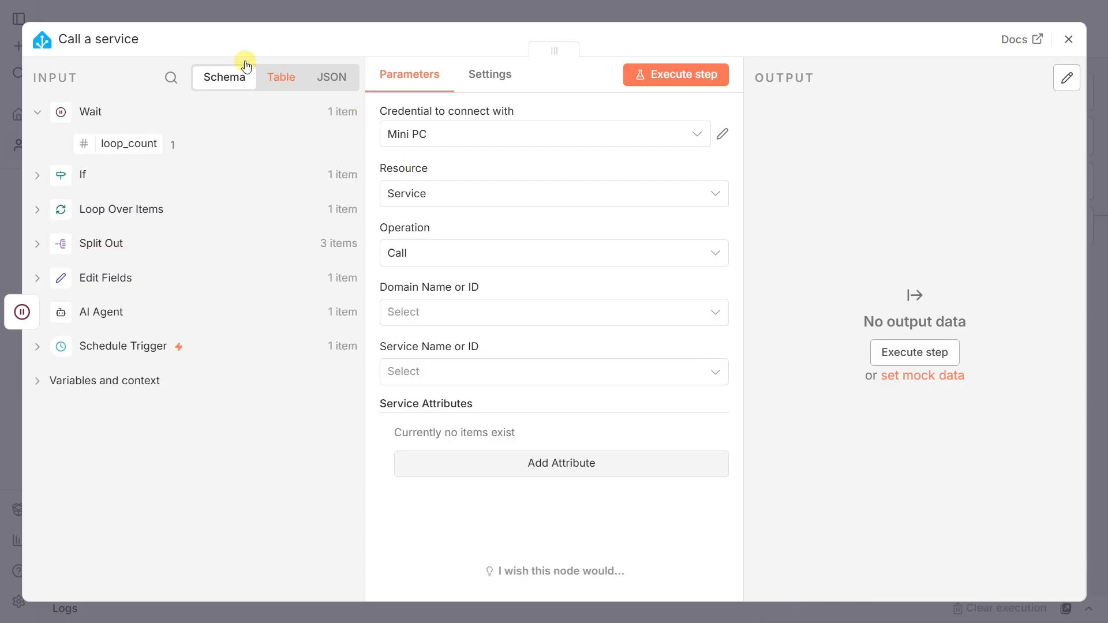
pyautogui.click(101, 34)
pyautogui.write('Notification')
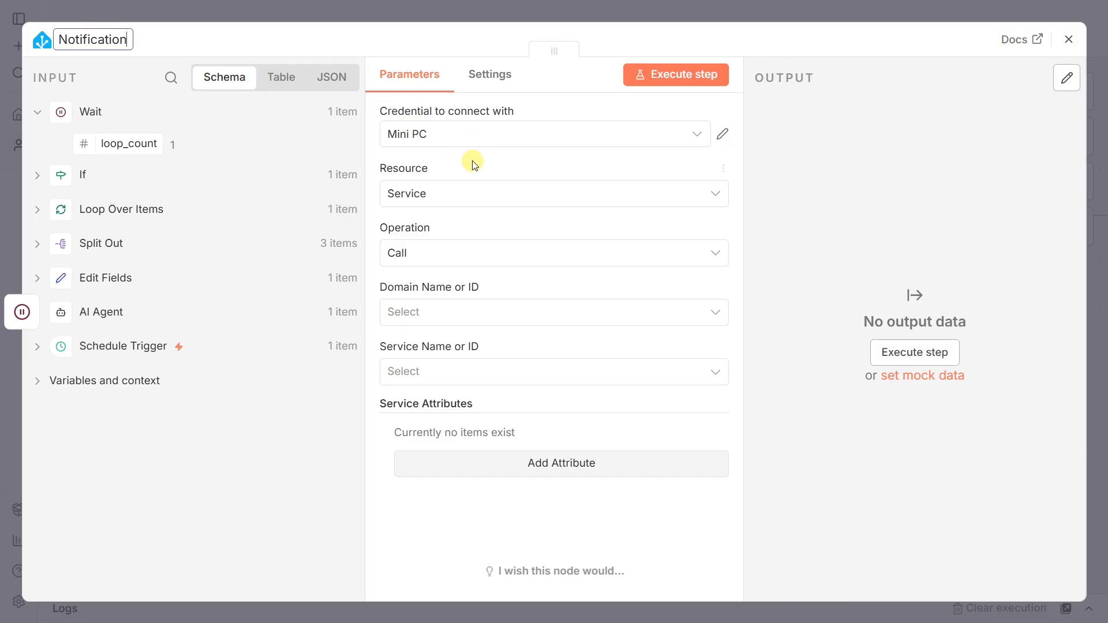
# Step: Set the Notification node's credential to Mini PC, its resource to Service and its operation to Call
pyautogui.click(480, 139)
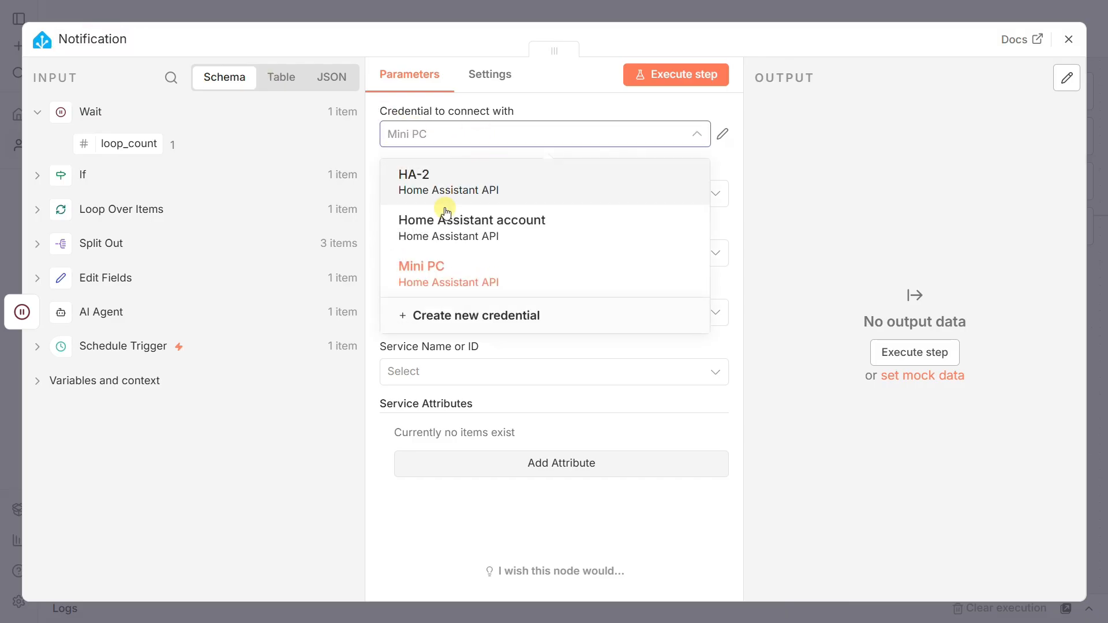
pyautogui.click(437, 274)
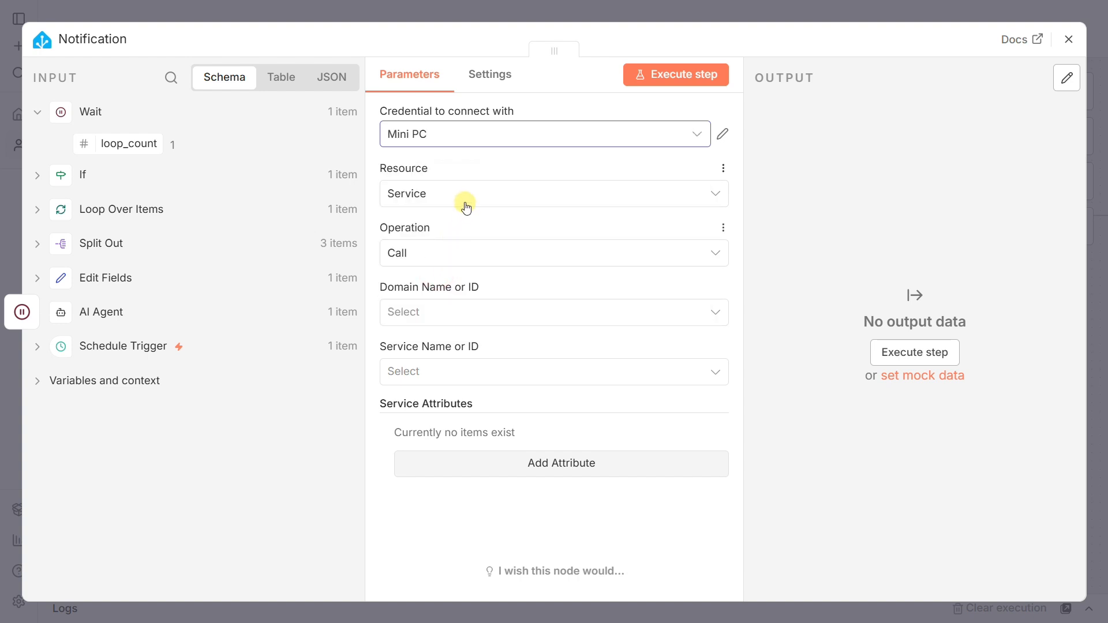
pyautogui.click(472, 201)
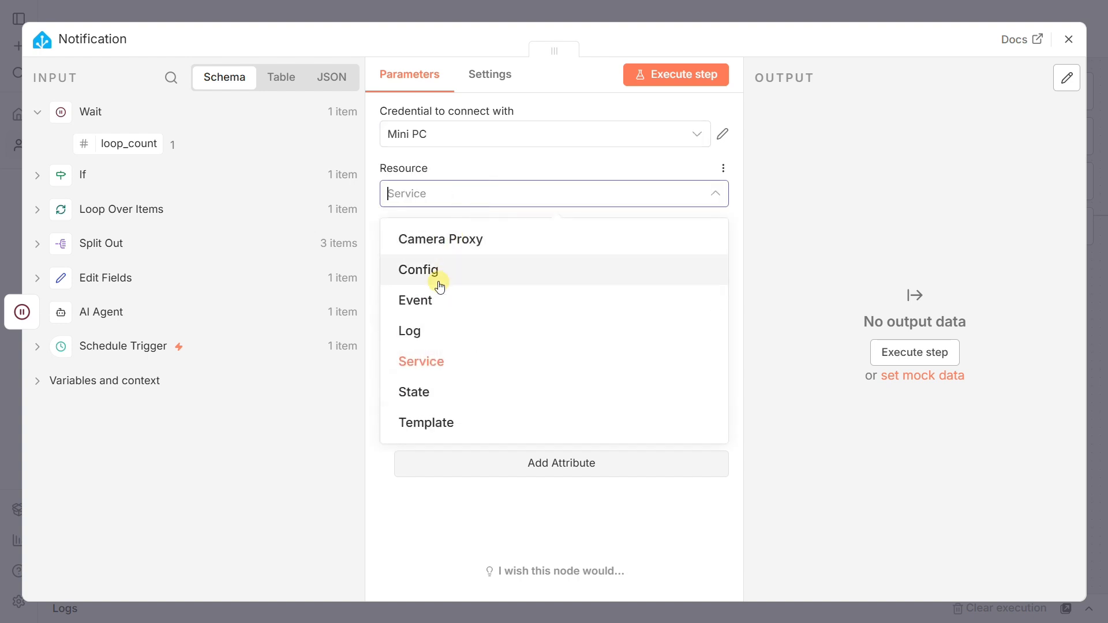
pyautogui.click(426, 358)
pyautogui.click(431, 253)
pyautogui.click(437, 293)
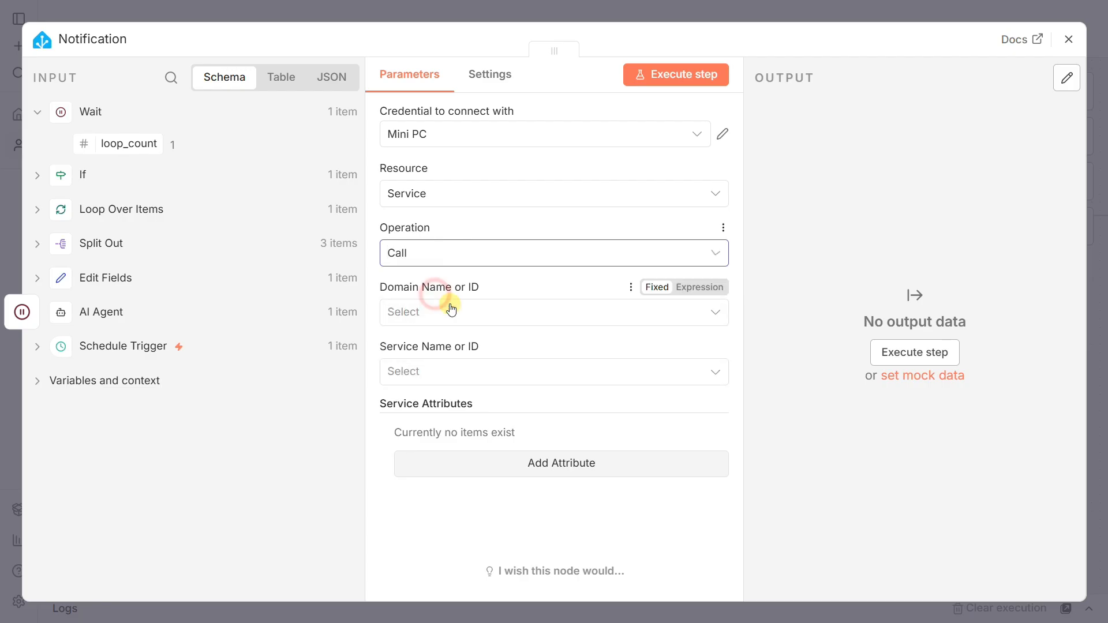
# Step: Set the Notification node's domain to tts and its service to speak
pyautogui.click(462, 312)
pyautogui.write('tts')
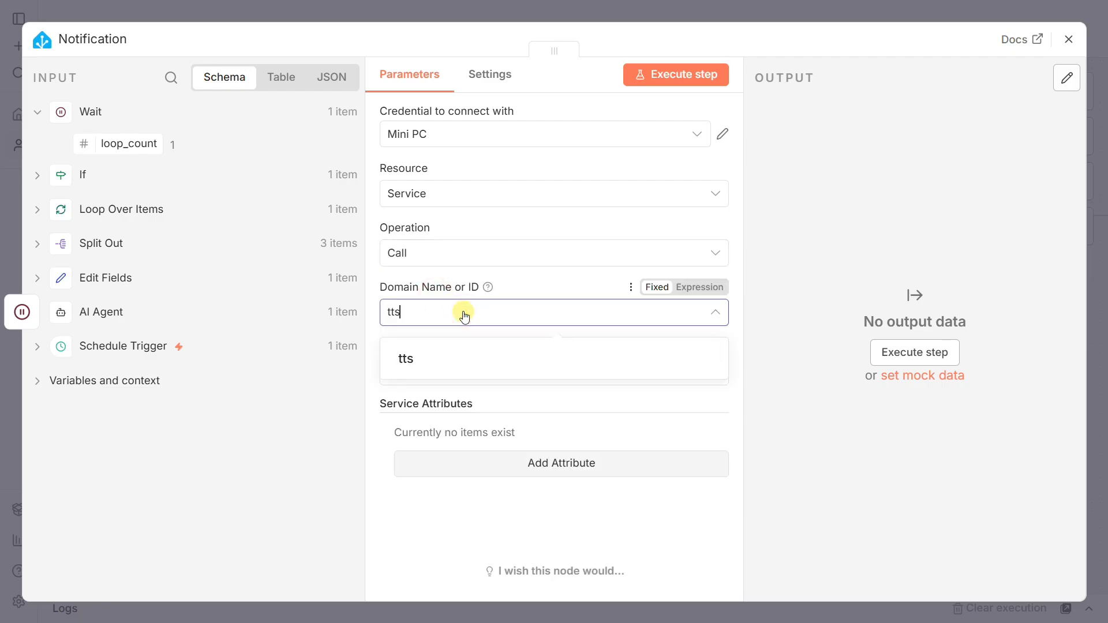
pyautogui.click(442, 358)
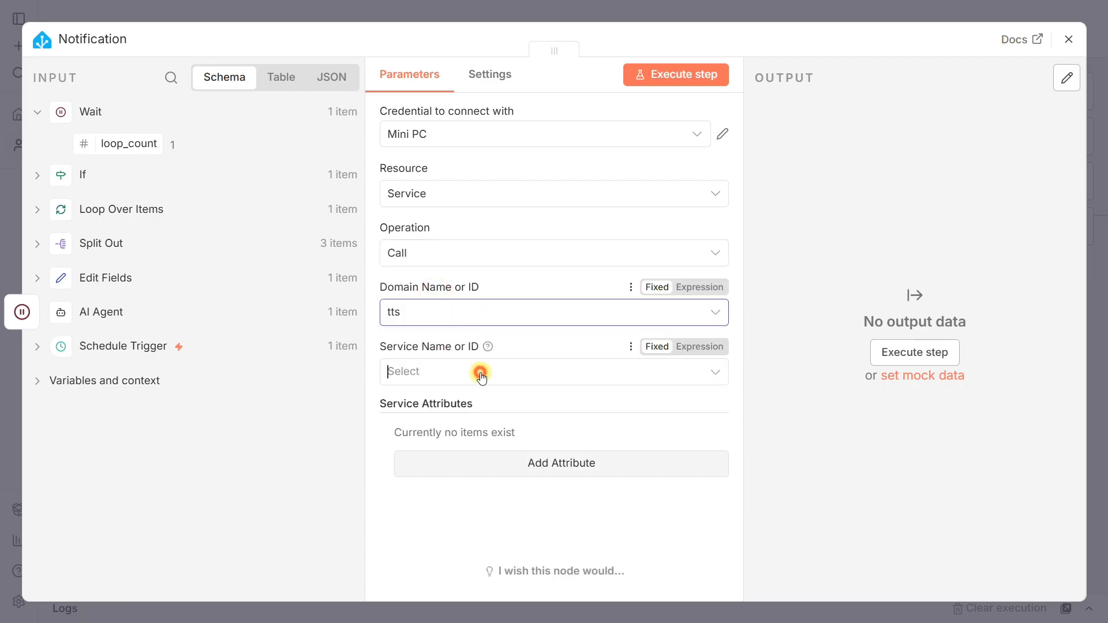
pyautogui.click(481, 375)
pyautogui.write('s')
pyautogui.click(462, 429)
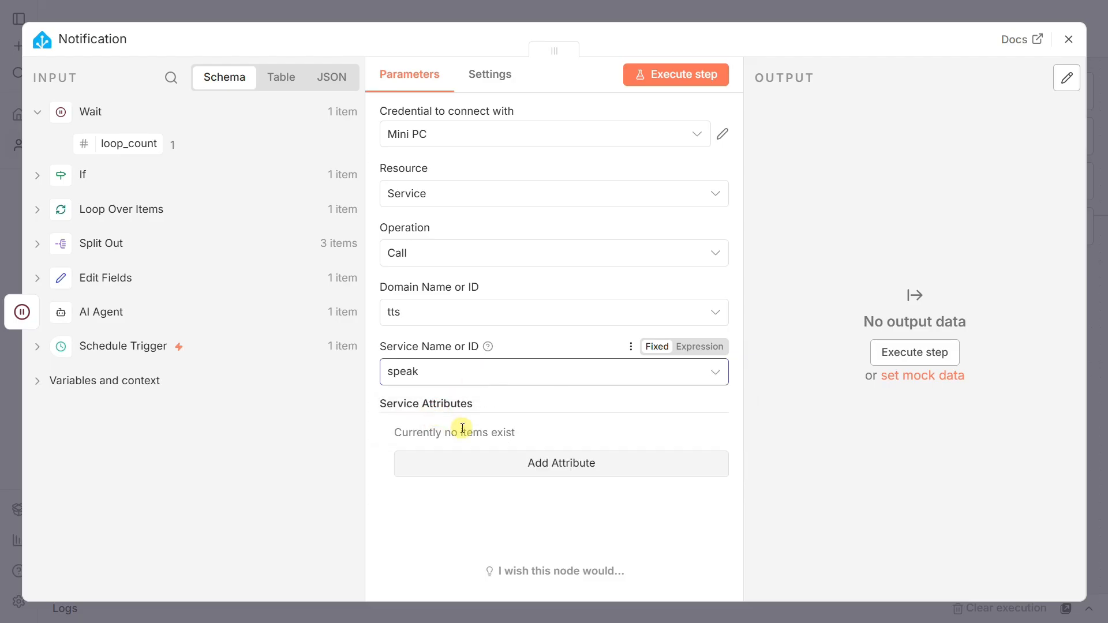
# Step: Add a service attribute named message and map its value to the medicine field of the AI Agent output
pyautogui.click(564, 467)
pyautogui.scroll(-1, 589, 447)
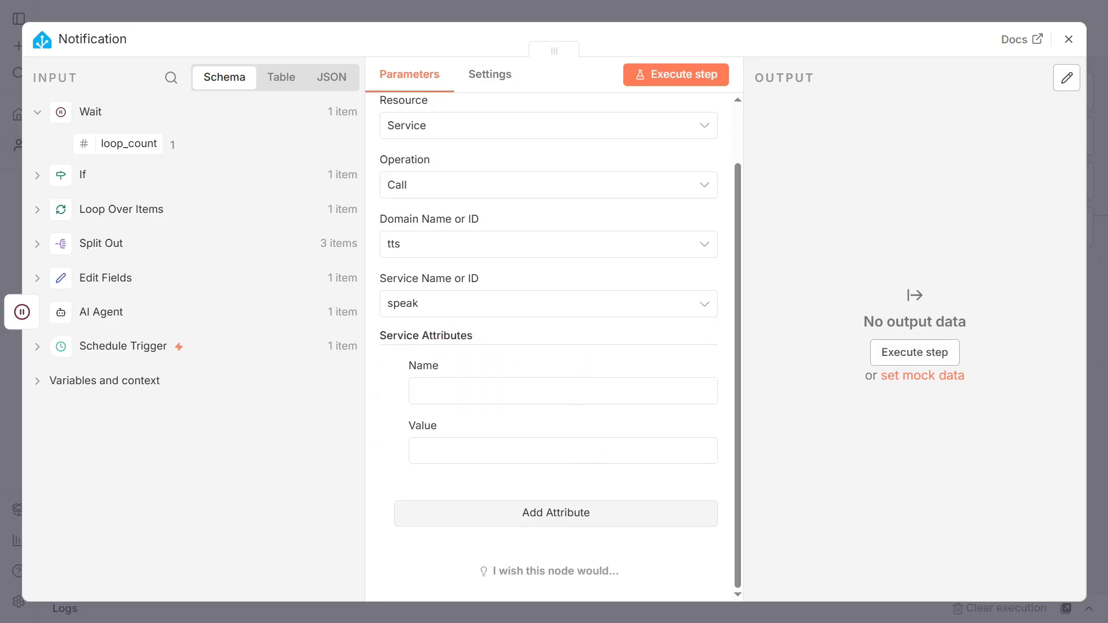
pyautogui.click(494, 396)
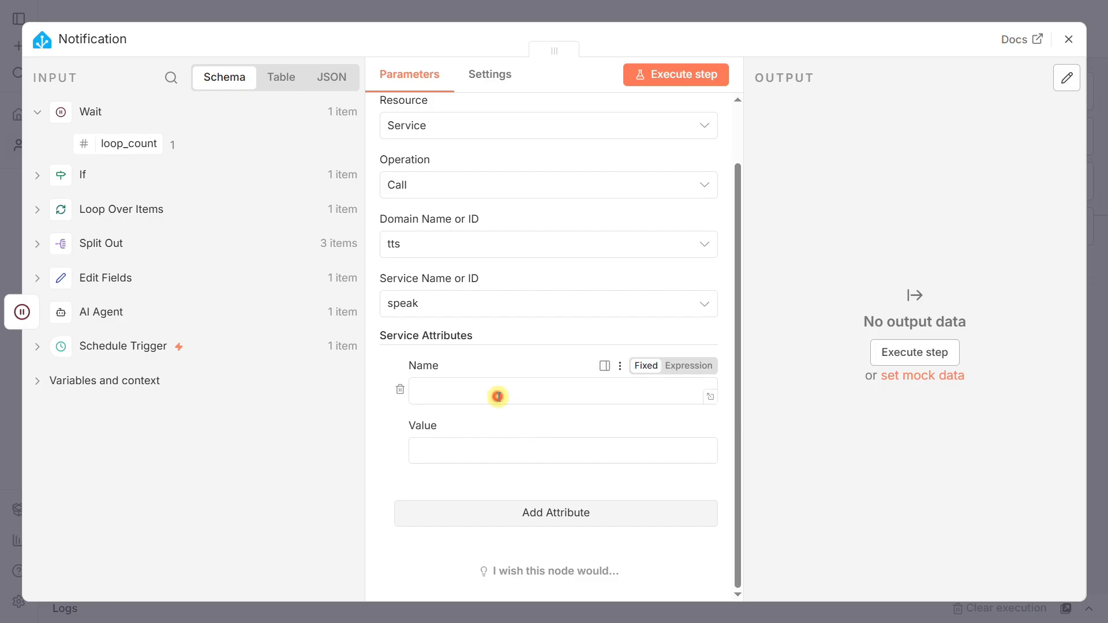
pyautogui.write('message')
pyautogui.click(460, 448)
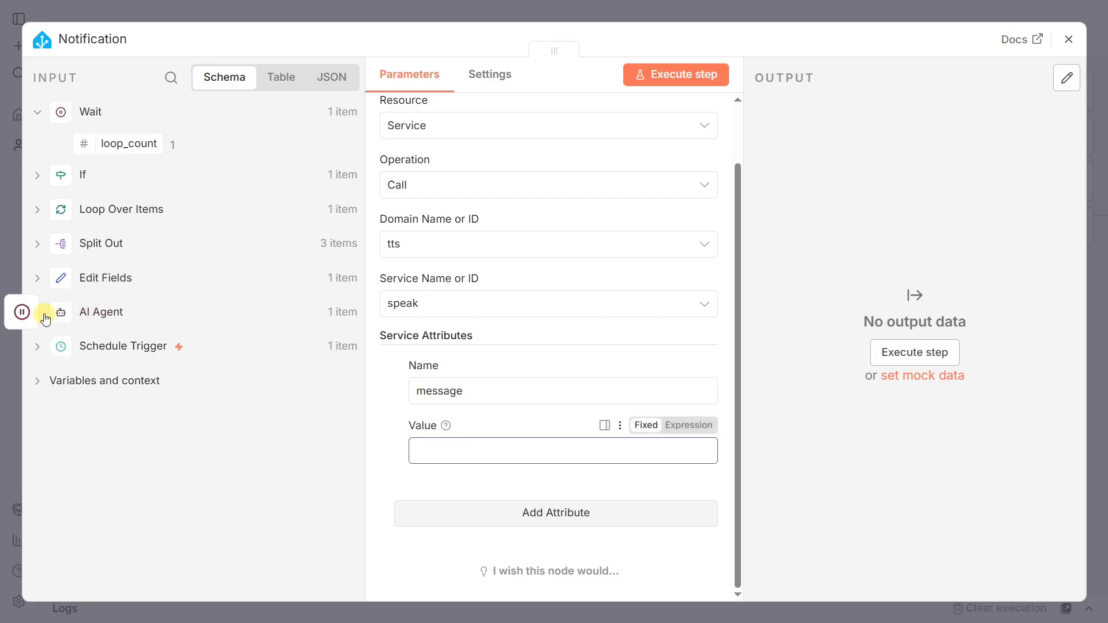
pyautogui.click(45, 315)
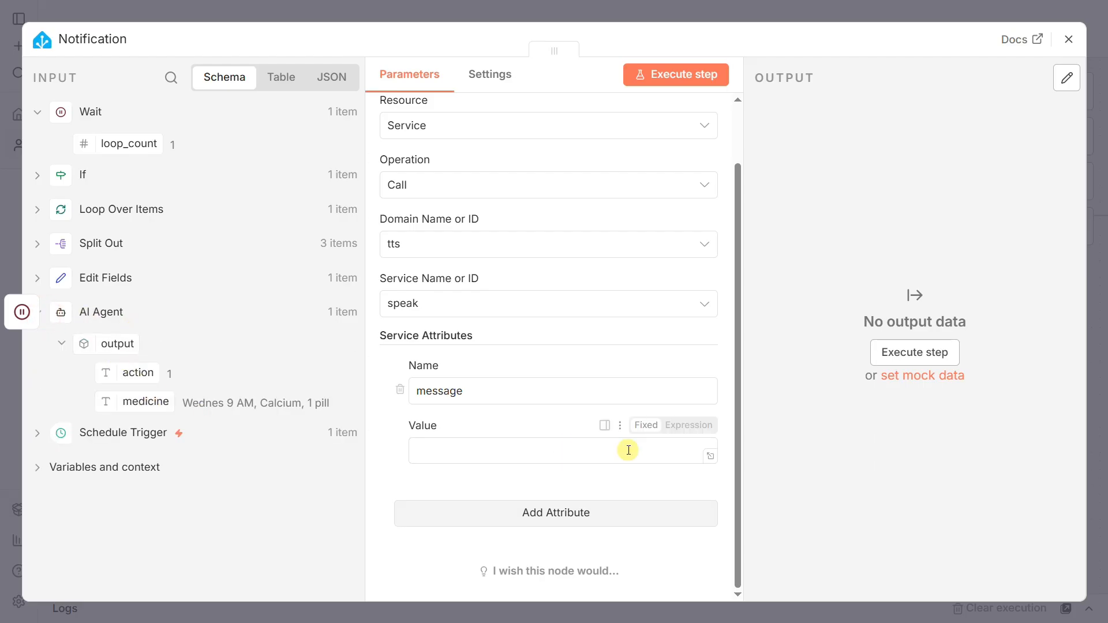
pyautogui.moveTo(148, 405); pyautogui.dragTo(517, 462)
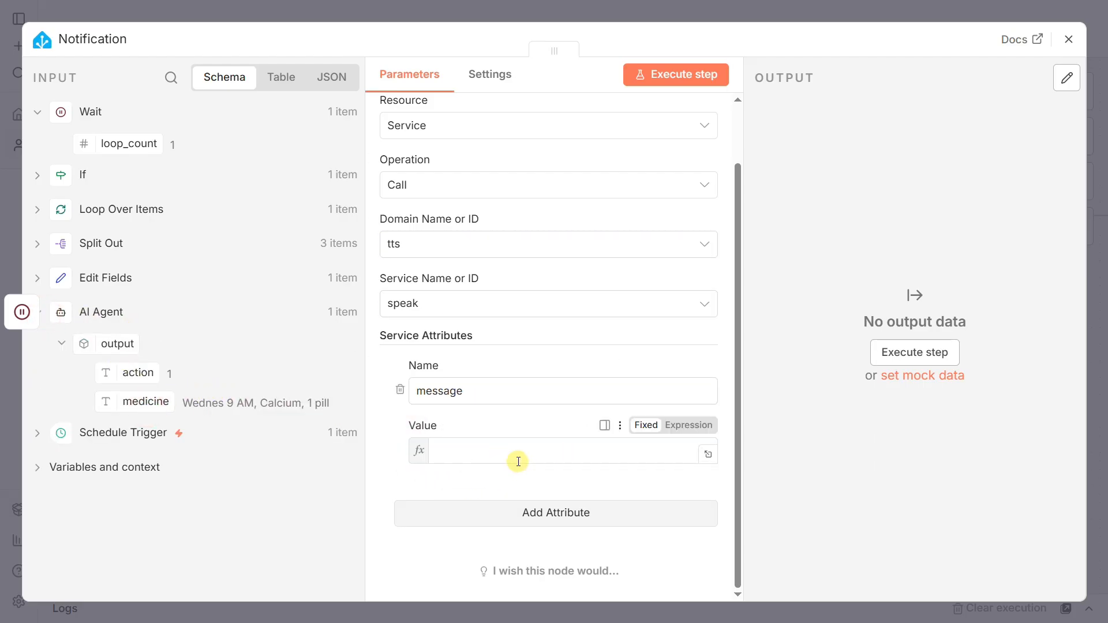
pyautogui.click(392, 453)
# Step: Add a second service attribute named entity_id with the value tts.elevenlabs
pyautogui.click(524, 514)
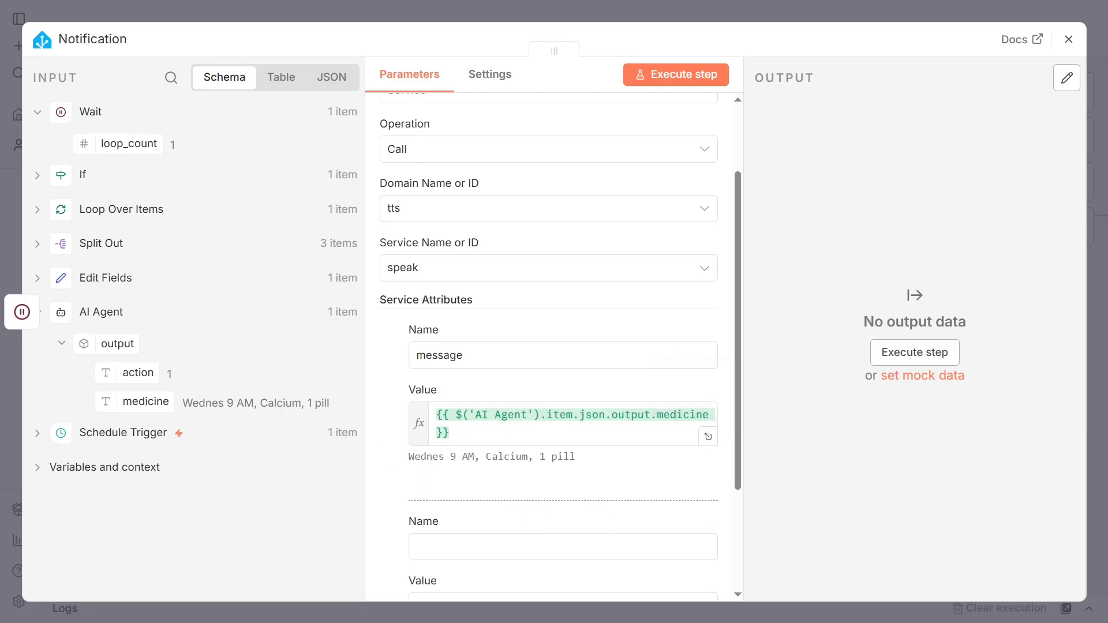
pyautogui.click(478, 546)
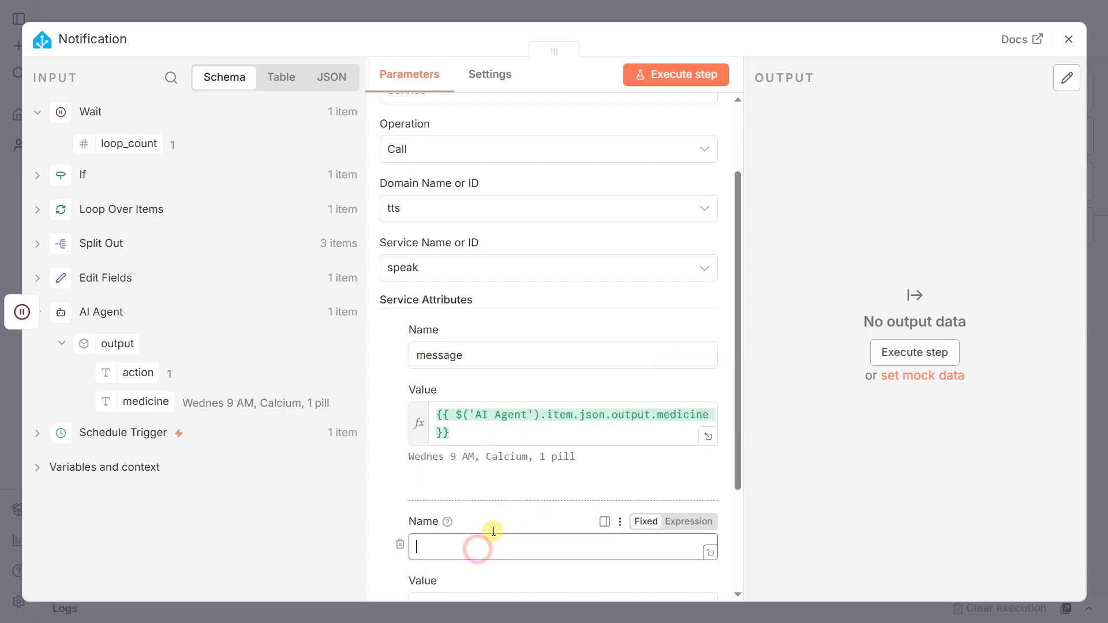
pyautogui.write('entity_id')
pyautogui.scroll(-3, 524, 473)
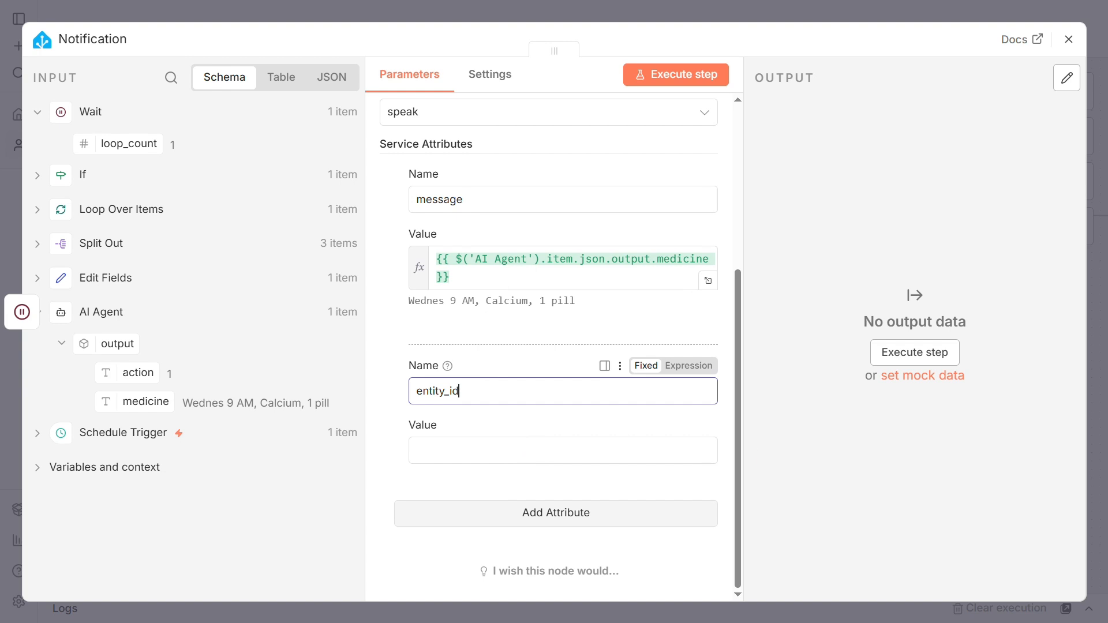
pyautogui.click(487, 451)
pyautogui.write('tts.elevenlabs')
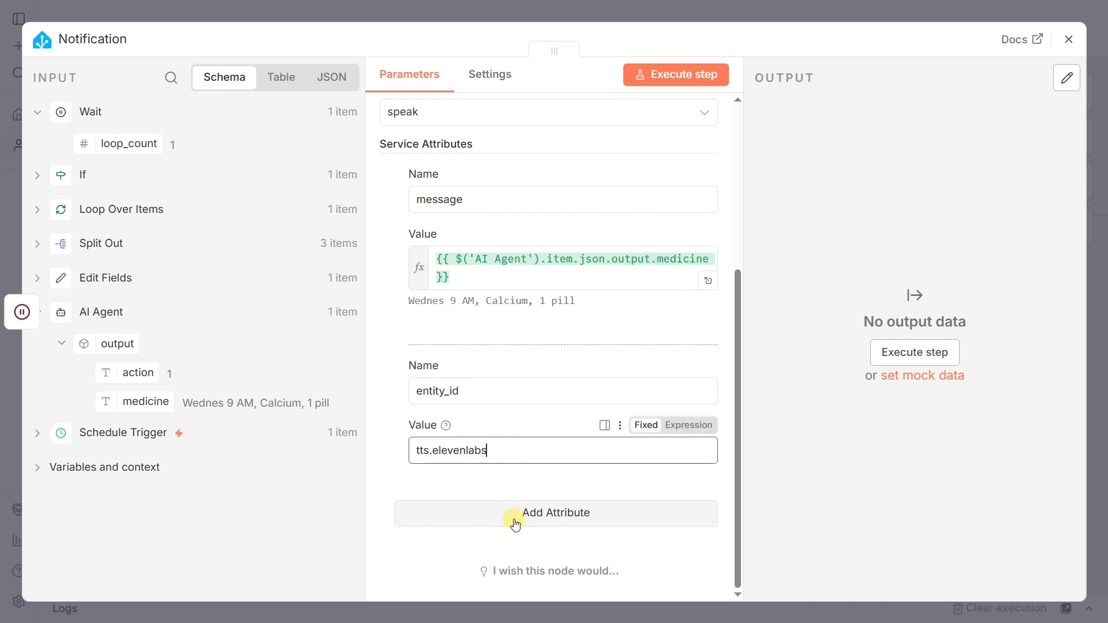
# Step: Add a third service attribute named media_player_entity_id with the value media_player.music_player_daemon
pyautogui.click(515, 515)
pyautogui.scroll(-3, 558, 501)
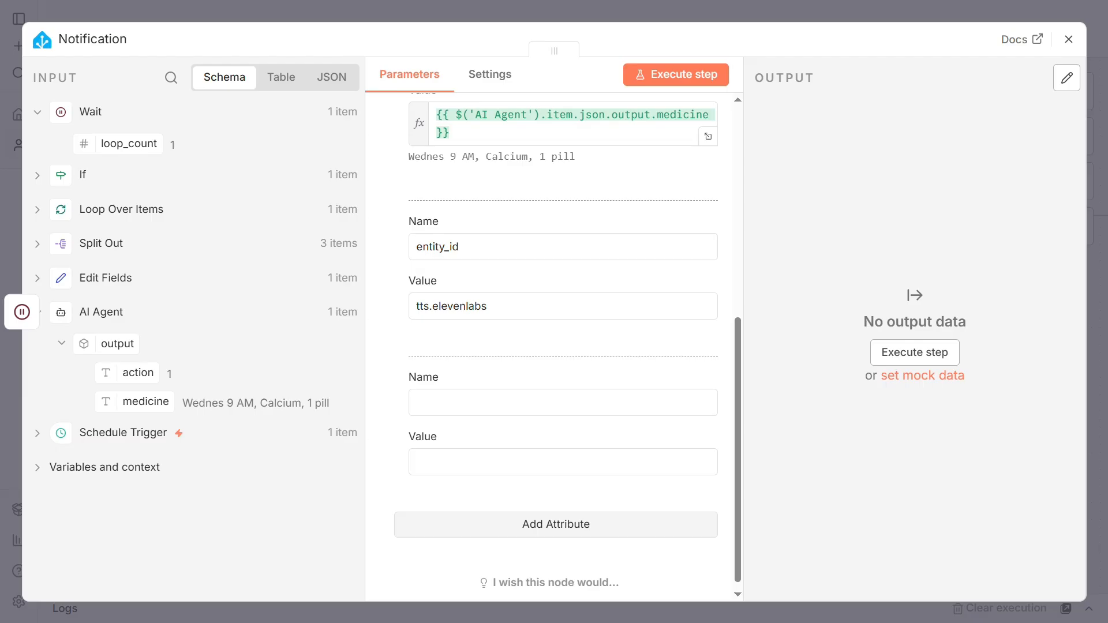
pyautogui.click(470, 407)
pyautogui.write('media_player_entity_id')
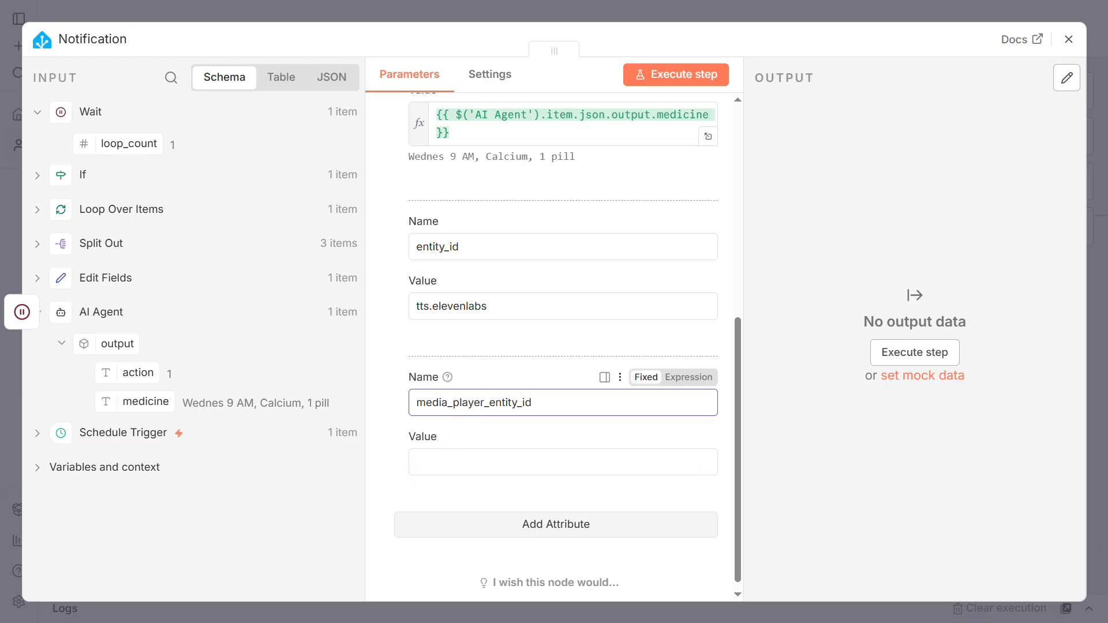
pyautogui.click(458, 463)
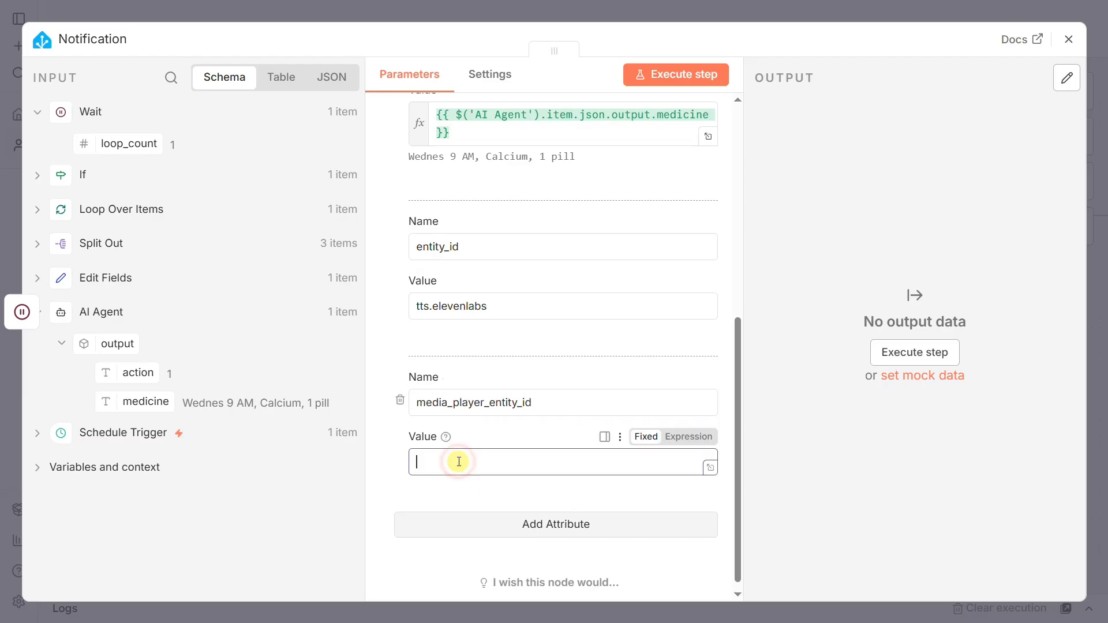
pyautogui.write('media_player.music_player_daemon')
# Step: Execute the Notification step, close its settings and tidy up the workflow layout
pyautogui.click(690, 76)
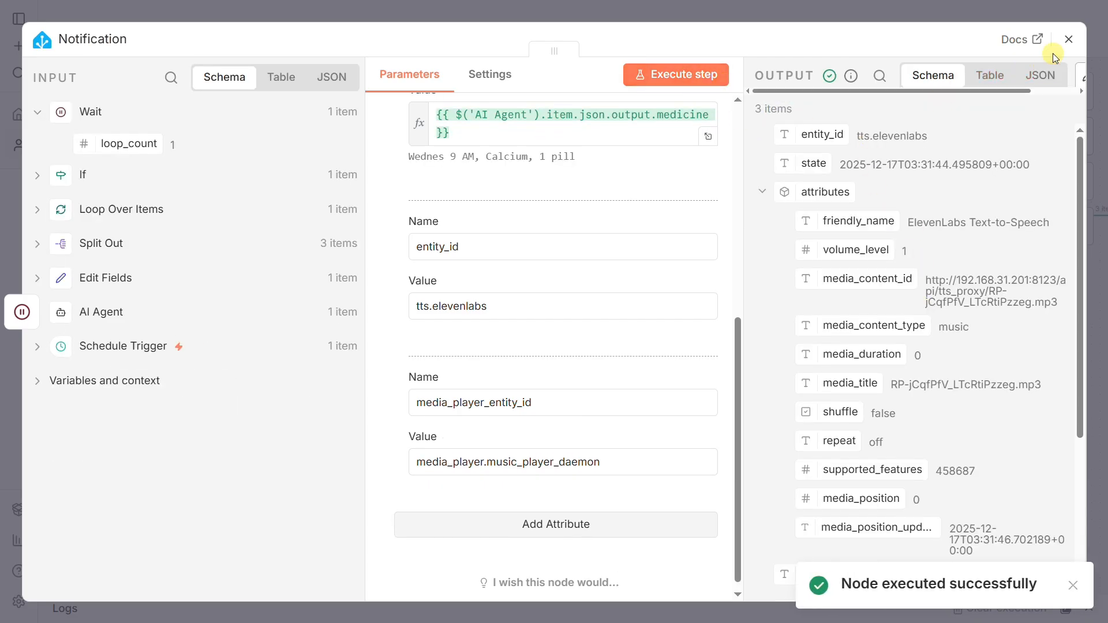
pyautogui.click(1068, 40)
pyautogui.click(272, 572)
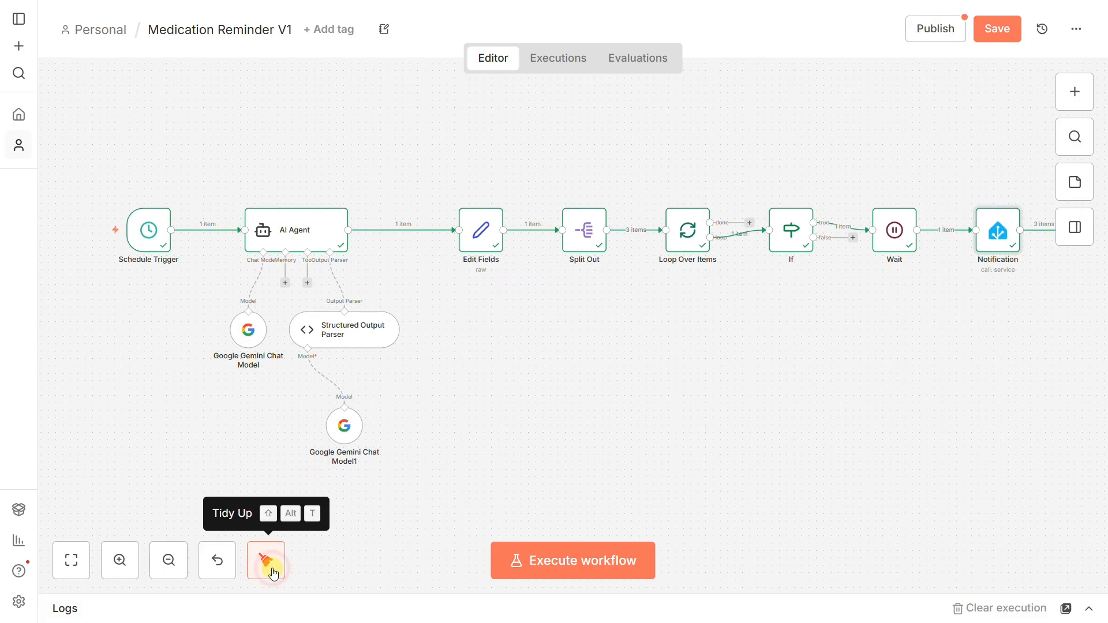
# Step: Connect the Notification output back to the Loop Over Items input, then tidy up and save the workflow
pyautogui.hscroll(2, 771, 362)
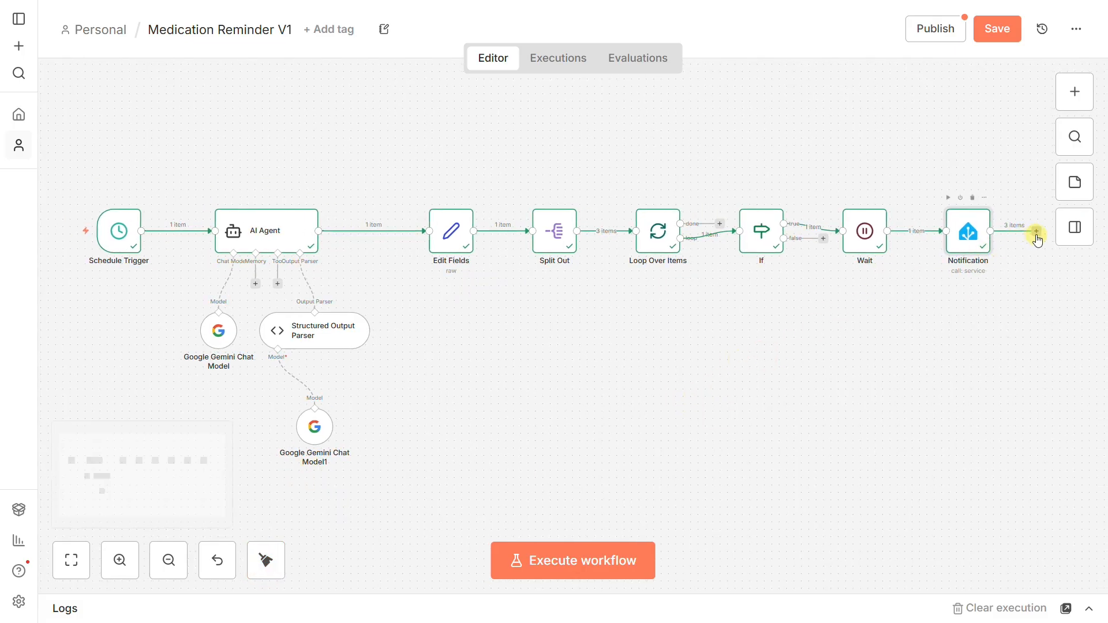
pyautogui.moveTo(991, 231); pyautogui.dragTo(634, 237)
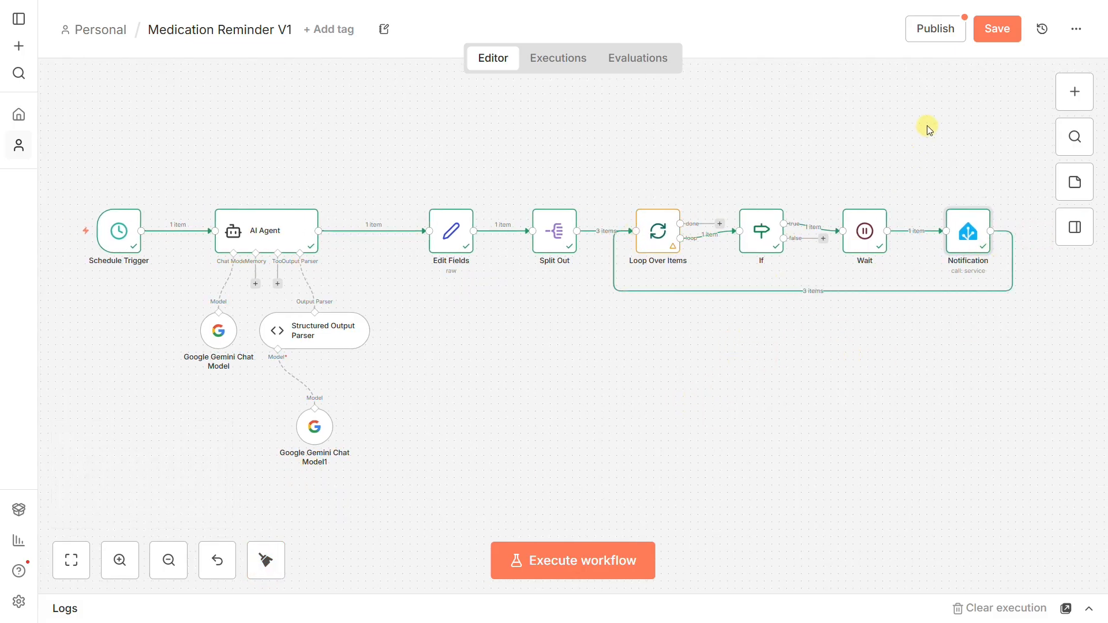
pyautogui.click(266, 560)
pyautogui.click(977, 38)
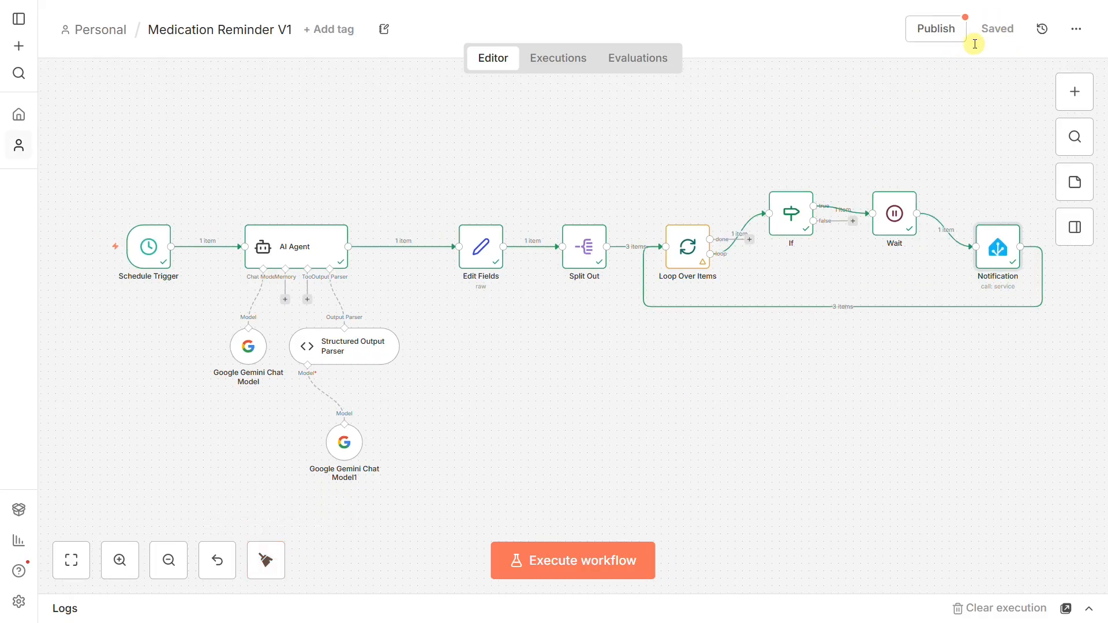
# Step: Publish the Medication Reminder V1 workflow under the suggested version name
pyautogui.click(942, 35)
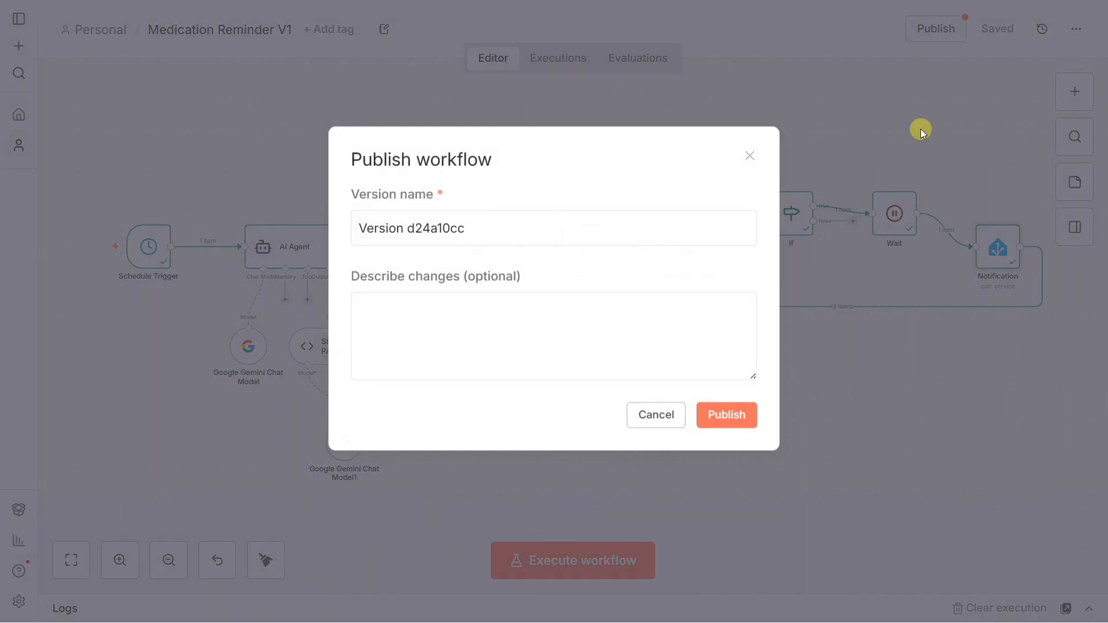
pyautogui.click(719, 415)
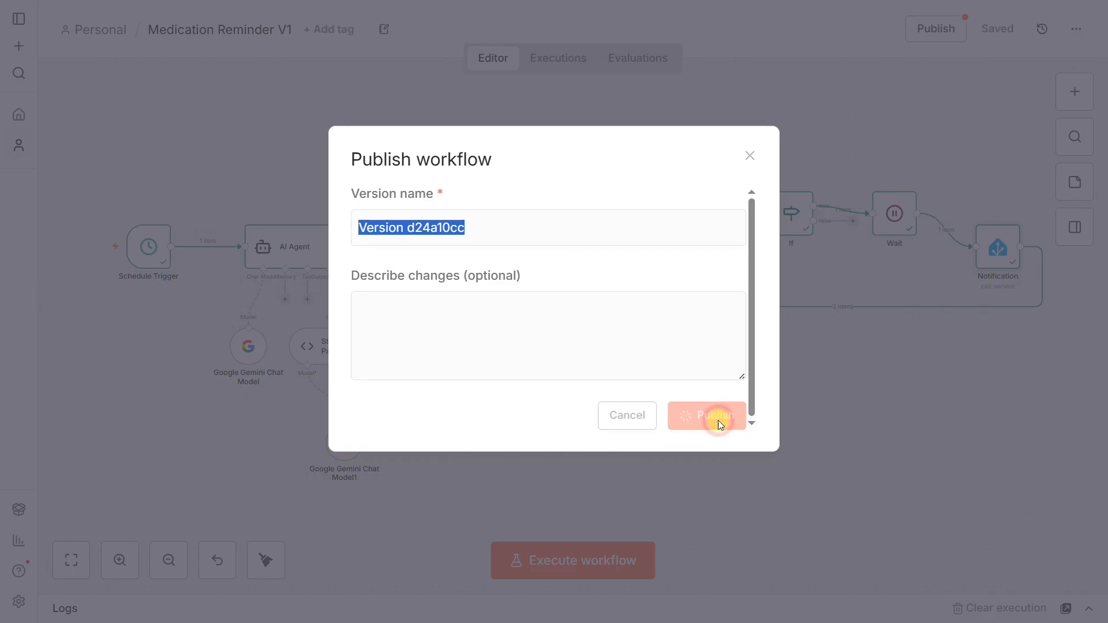
pyautogui.click(719, 368)
pyautogui.click(954, 434)
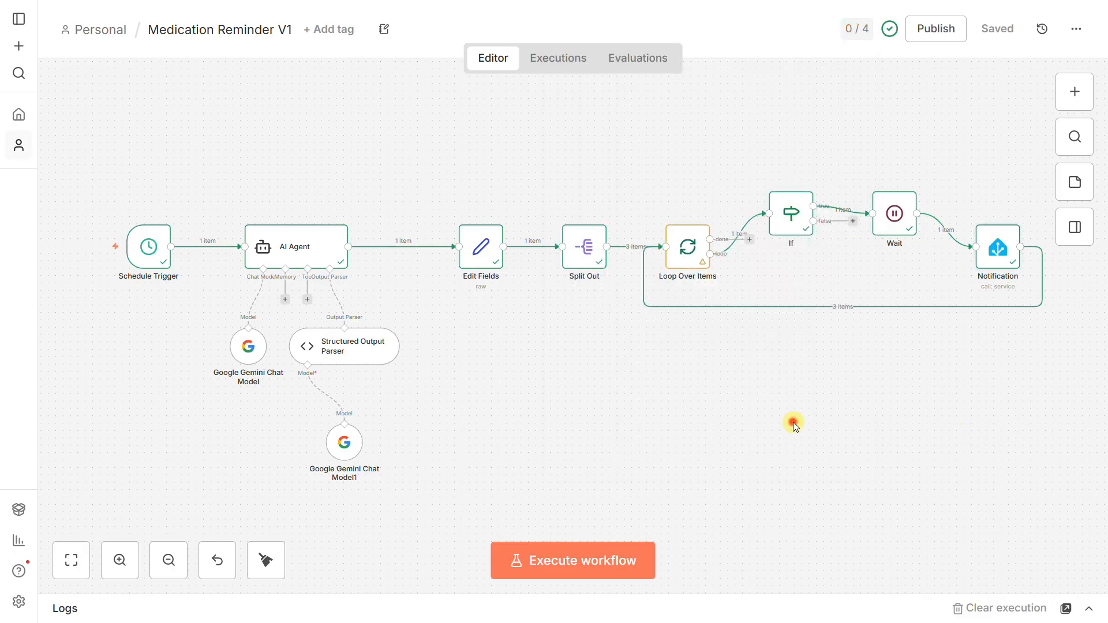